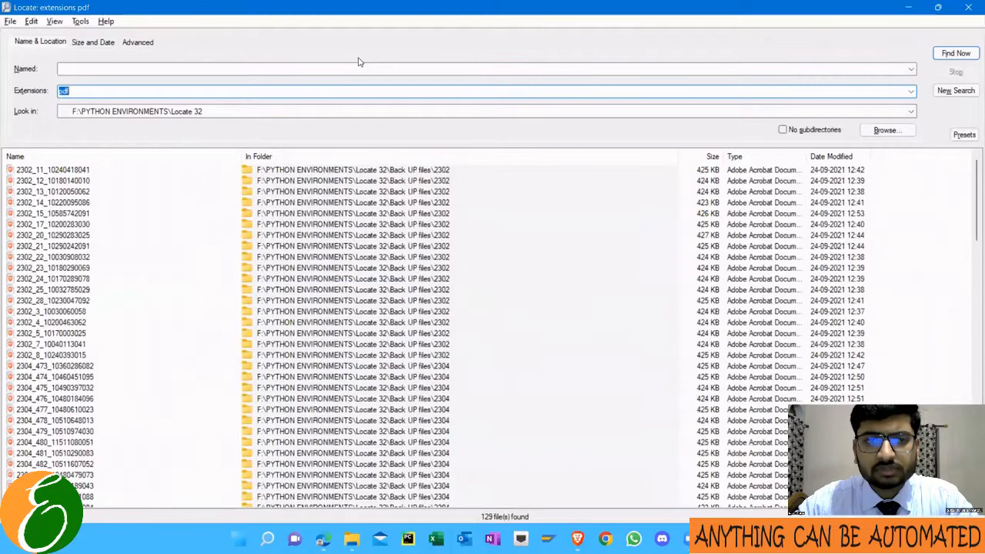
Step: Recheck the searched folder and pdf extension criterion and rerun the pdf search
{"action": "left_click", "coordinate": [346, 111]}
{"action": "left_click", "coordinate": [227, 112]}
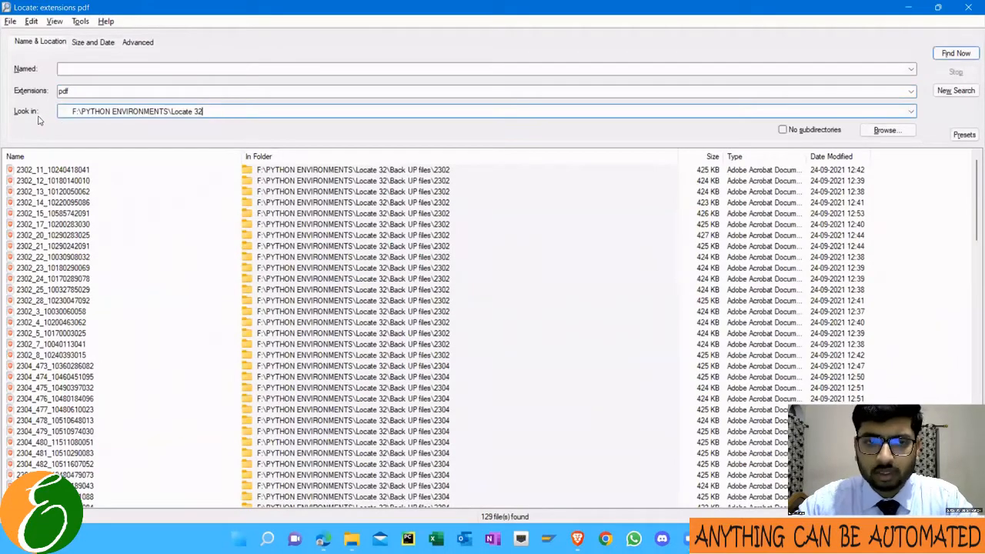
{"action": "left_click", "coordinate": [93, 90]}
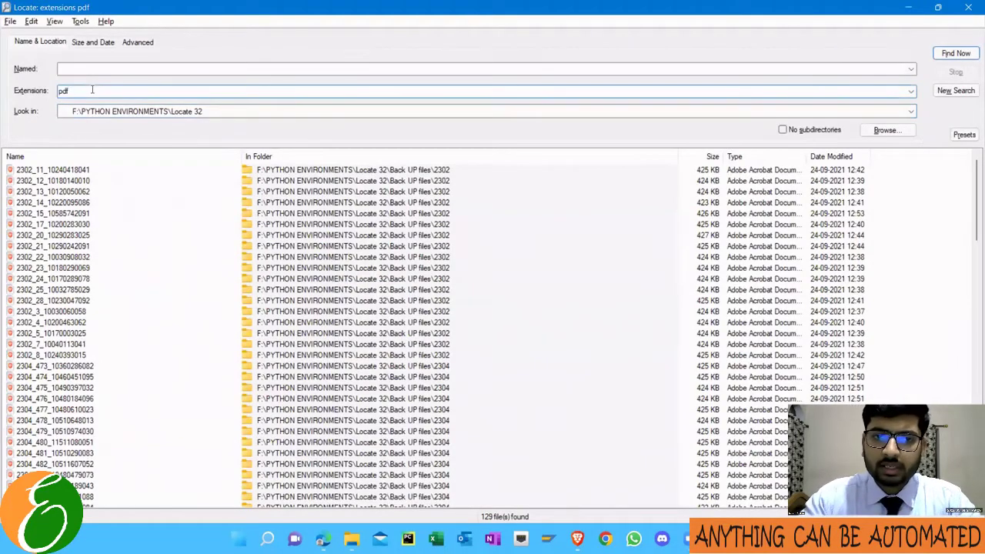
{"action": "left_click", "coordinate": [226, 111]}
{"action": "left_click", "coordinate": [85, 91]}
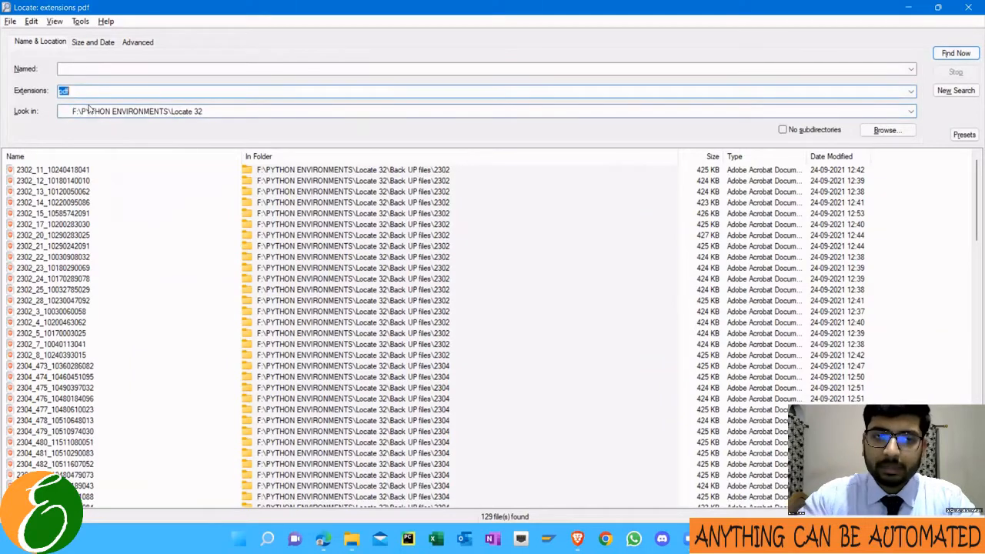
{"action": "left_click", "coordinate": [956, 53]}
{"action": "scroll", "coordinate": [64, 254], "scroll_direction": "down", "scroll_amount": 5}
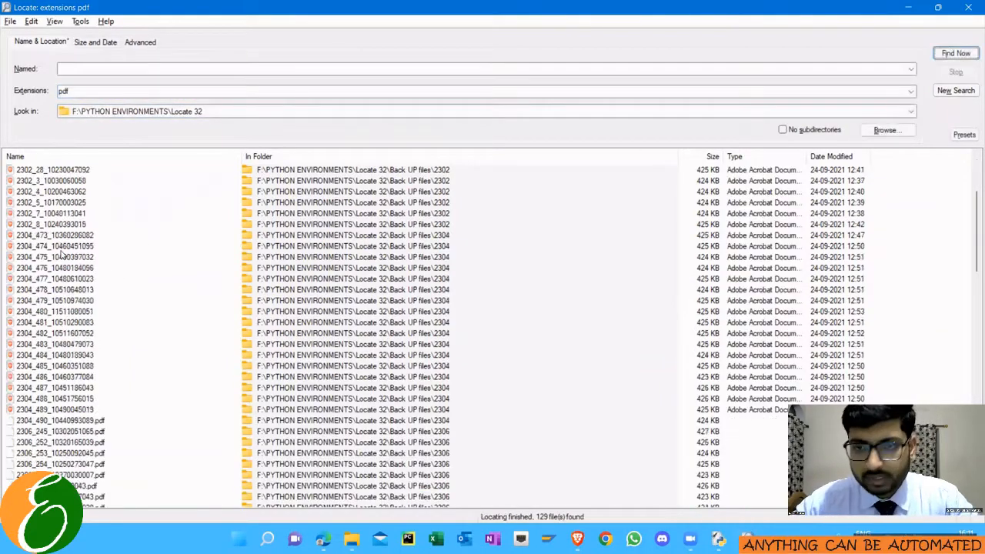
{"action": "scroll", "coordinate": [64, 254], "scroll_direction": "down", "scroll_amount": 5}
{"action": "scroll", "coordinate": [68, 257], "scroll_direction": "down", "scroll_amount": 3}
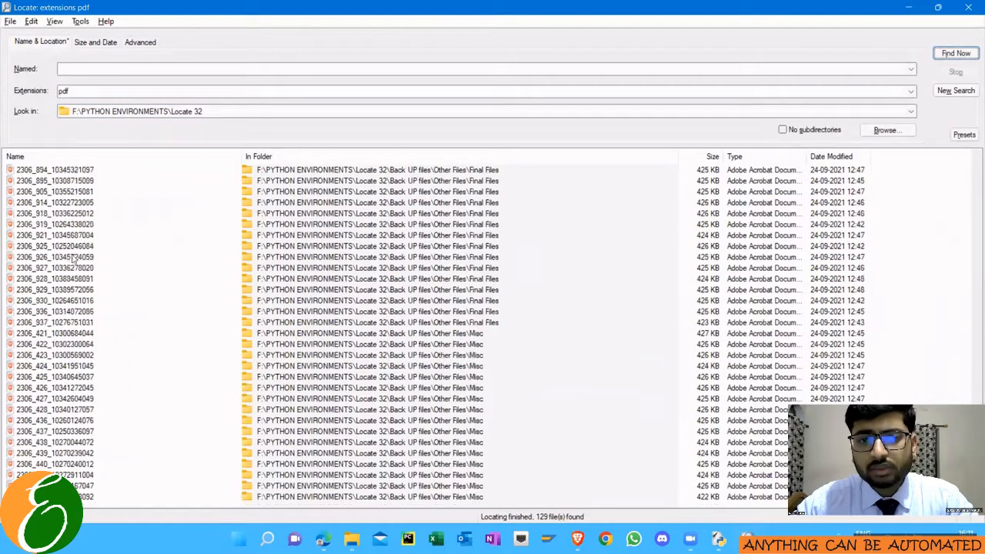
{"action": "scroll", "coordinate": [87, 231], "scroll_direction": "down", "scroll_amount": 5}
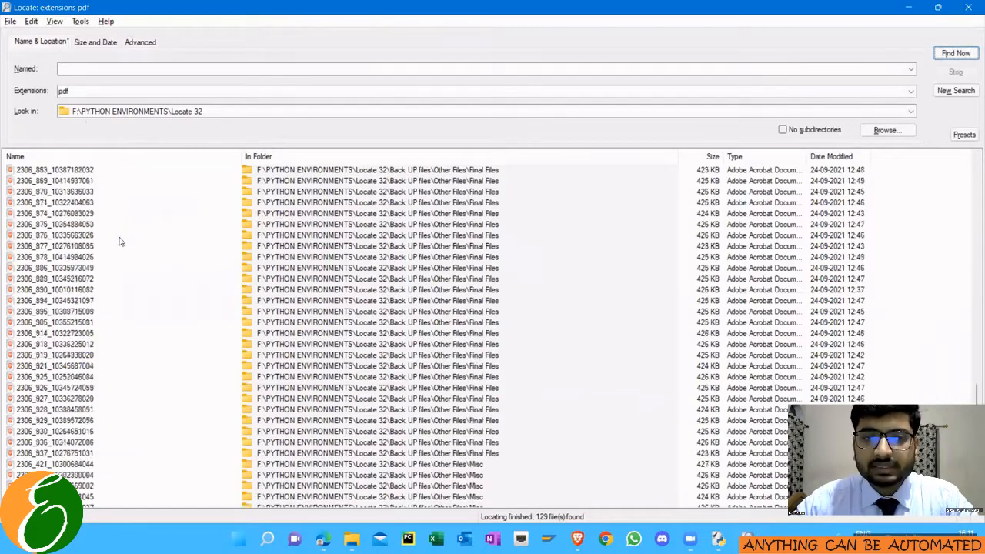
{"action": "scroll", "coordinate": [87, 231], "scroll_direction": "down", "scroll_amount": 3}
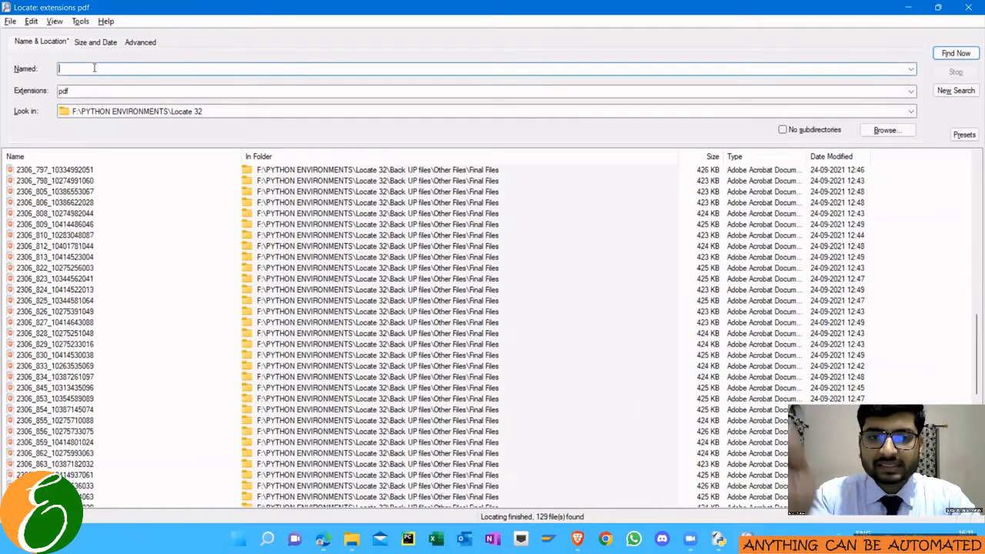
{"action": "type", "text": "23*"}
Step: Search for pdf names starting with 23* and select every found file
{"action": "key", "text": "Return"}
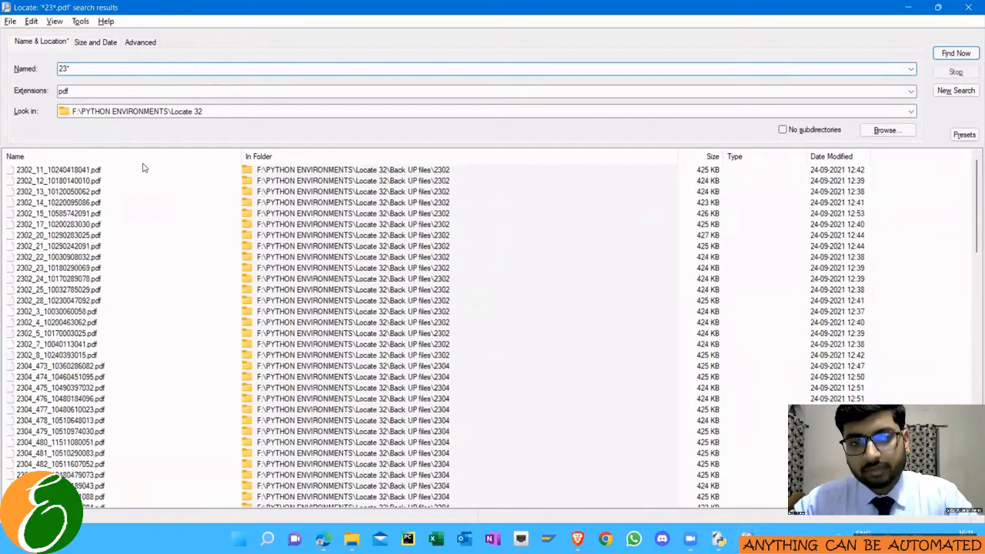
{"action": "scroll", "coordinate": [143, 167], "scroll_direction": "down", "scroll_amount": 3}
{"action": "scroll", "coordinate": [61, 345], "scroll_direction": "up", "scroll_amount": 3}
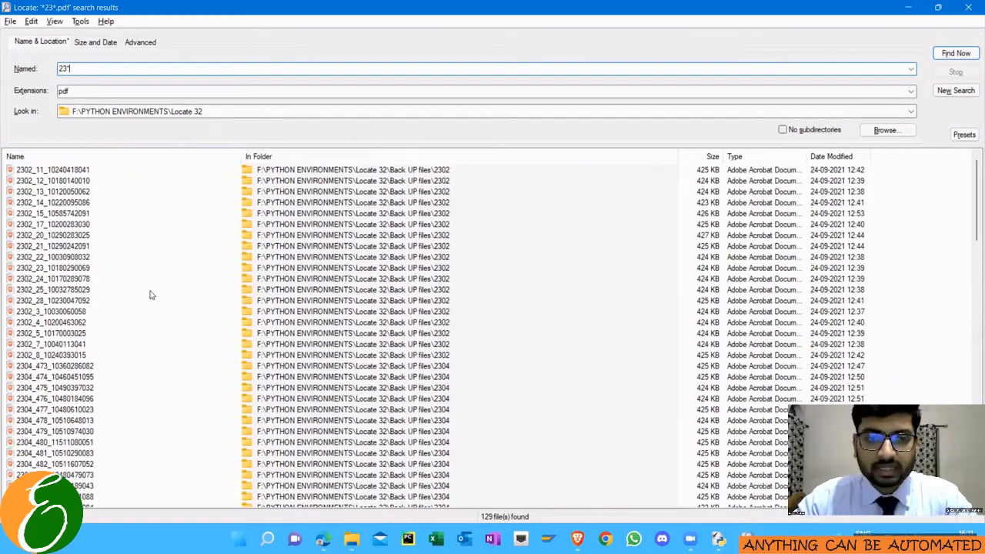
{"action": "left_click_drag", "start_coordinate": [154, 450], "coordinate": [85, 339]}
{"action": "key", "text": "ctrl+a"}
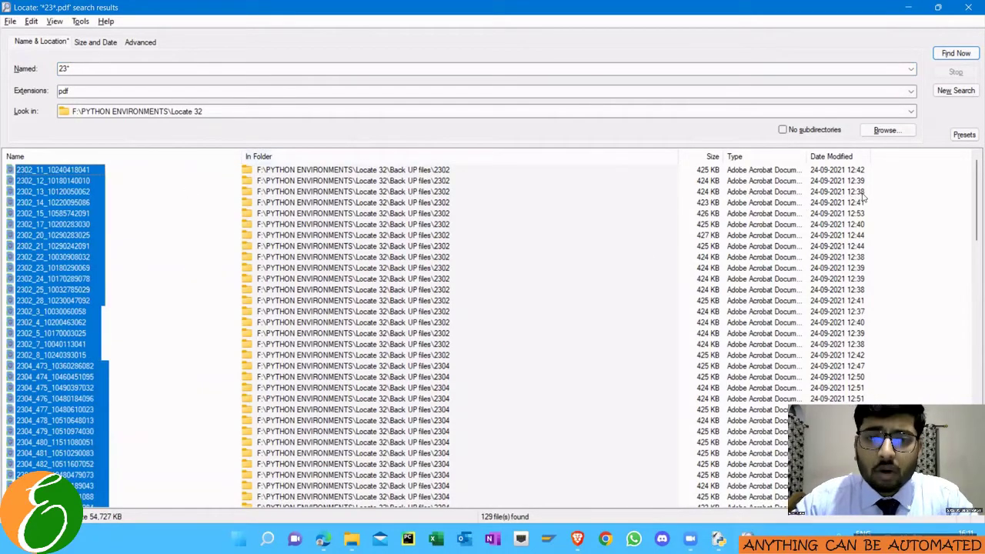
Step: Minimize Locate32 and browse the 2302 and 2306 pdf folders inside Back UP files
{"action": "left_click", "coordinate": [909, 8]}
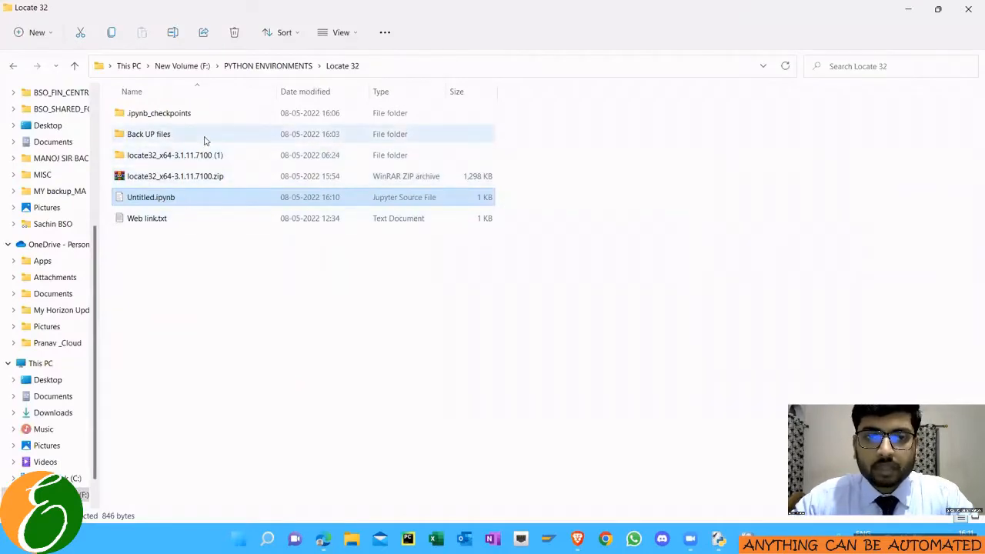
{"action": "double_click", "coordinate": [204, 140]}
{"action": "double_click", "coordinate": [205, 113]}
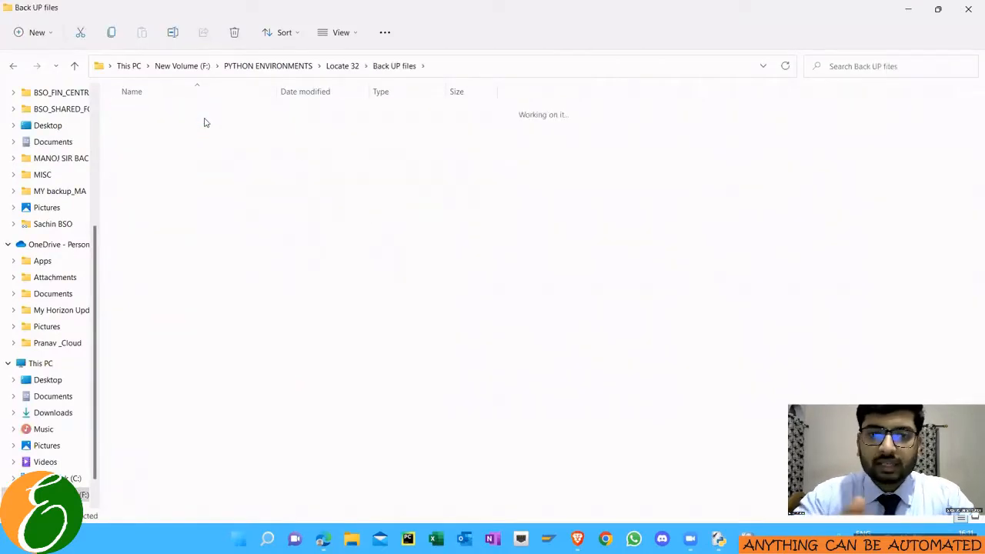
{"action": "left_click", "coordinate": [394, 66]}
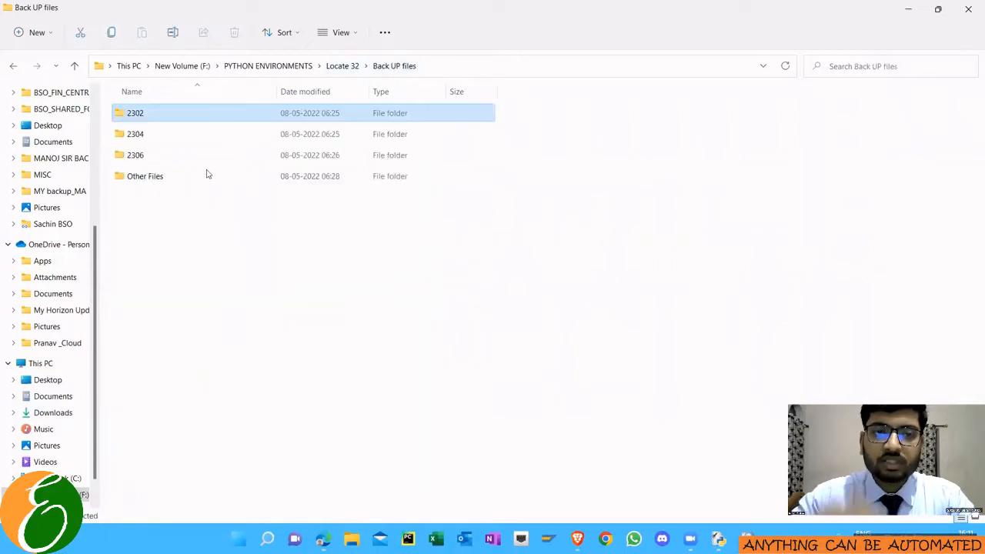
{"action": "left_click", "coordinate": [214, 155]}
{"action": "double_click", "coordinate": [214, 154]}
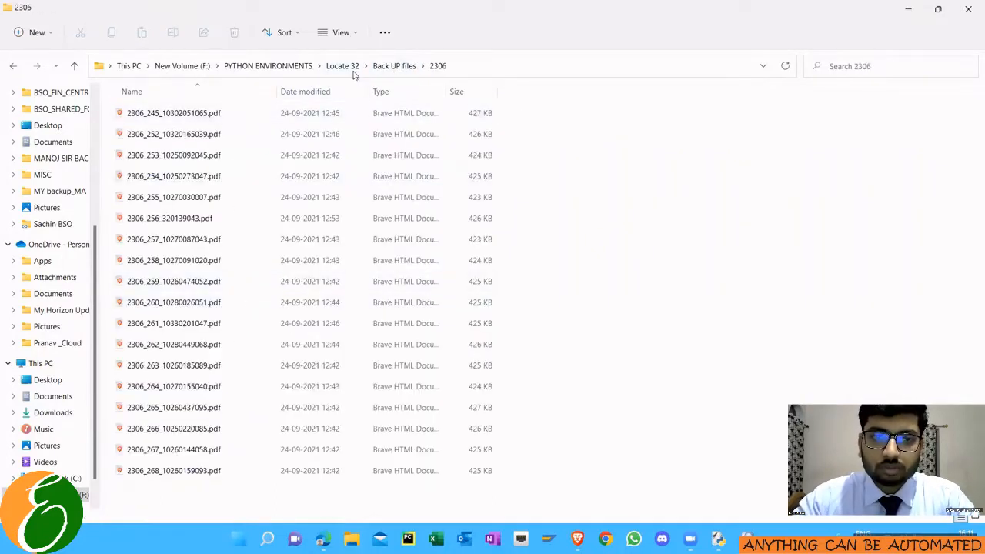
{"action": "left_click", "coordinate": [394, 65]}
Step: Browse Other Files > Final Files pdfs, then return to the Locate 32 folder with Untitled.ipynb
{"action": "double_click", "coordinate": [138, 176]}
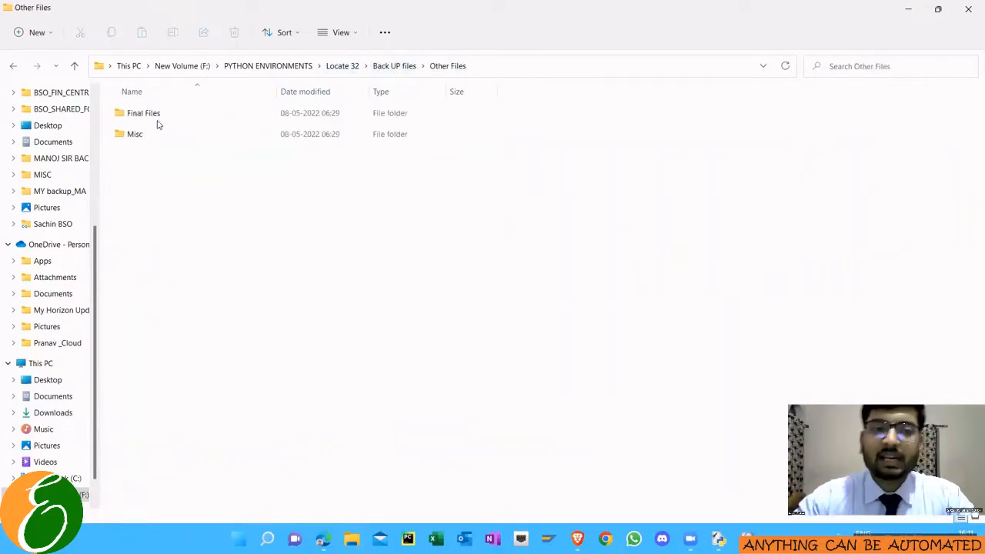
{"action": "double_click", "coordinate": [144, 113]}
{"action": "left_click_drag", "start_coordinate": [554, 145], "coordinate": [317, 350]}
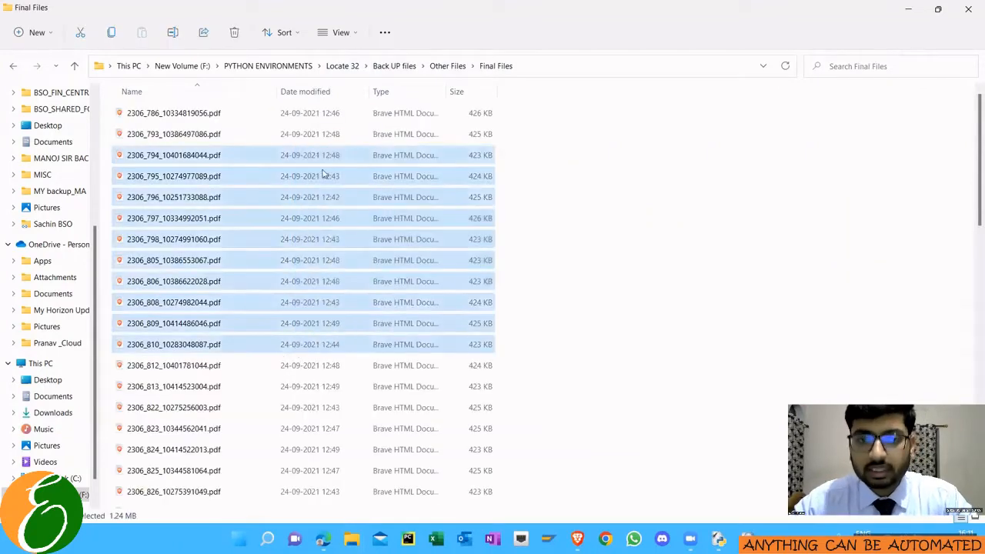
{"action": "left_click", "coordinate": [342, 65]}
{"action": "left_click", "coordinate": [183, 133]}
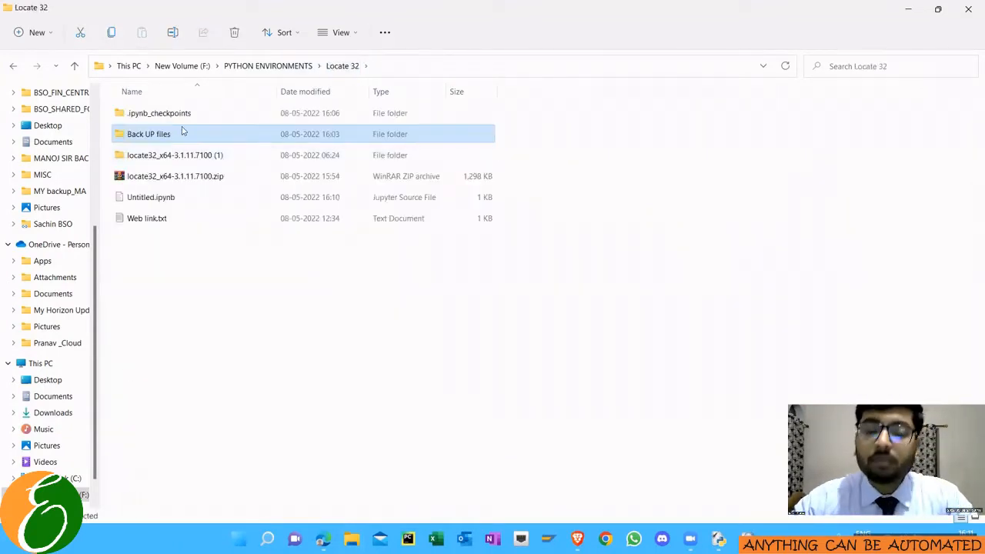
{"action": "left_click", "coordinate": [190, 200]}
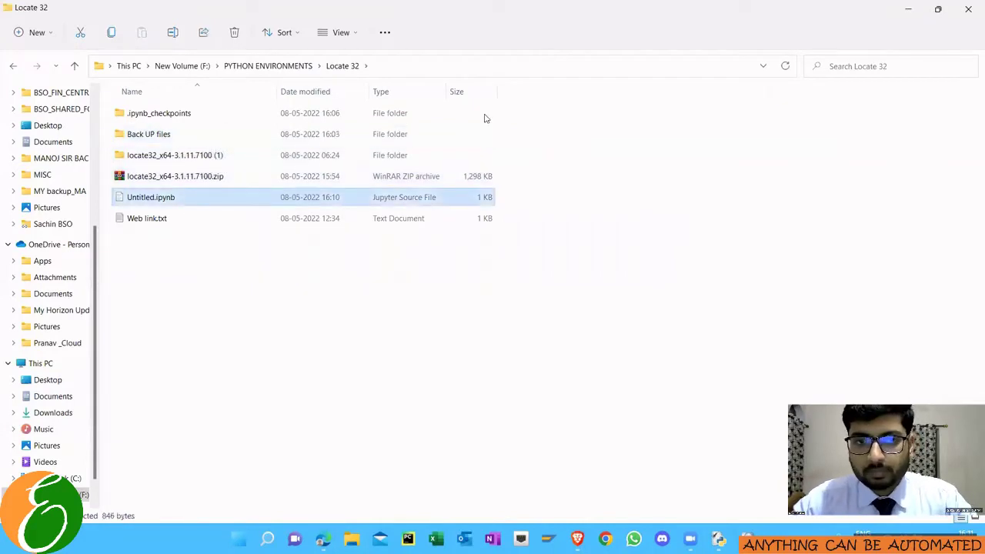
Step: Leave the Locate 32 folder path unchanged and switch toward the Jupyter browser window
{"action": "left_click", "coordinate": [594, 69]}
{"action": "type", "text": "ju"}
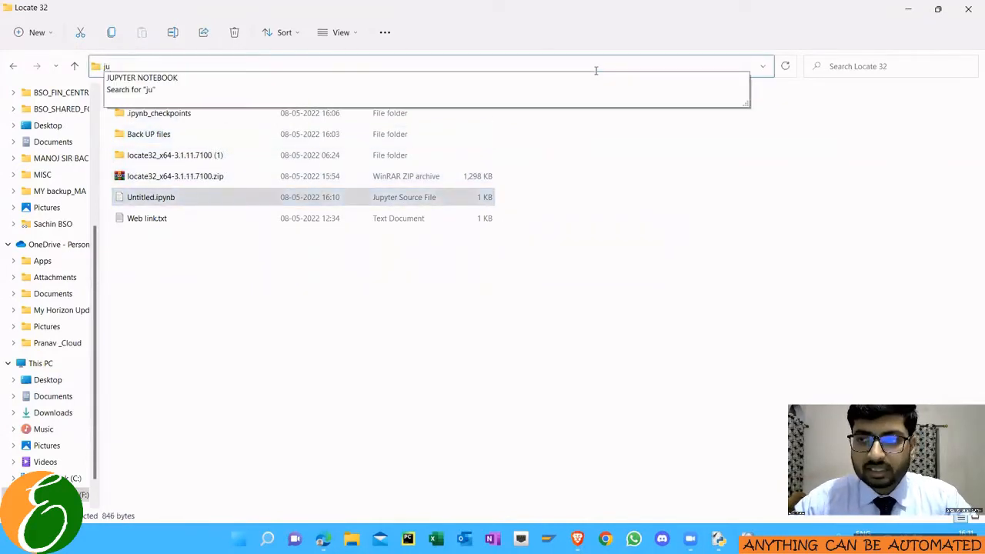
{"action": "key", "text": "Down"}
{"action": "key", "text": "Return"}
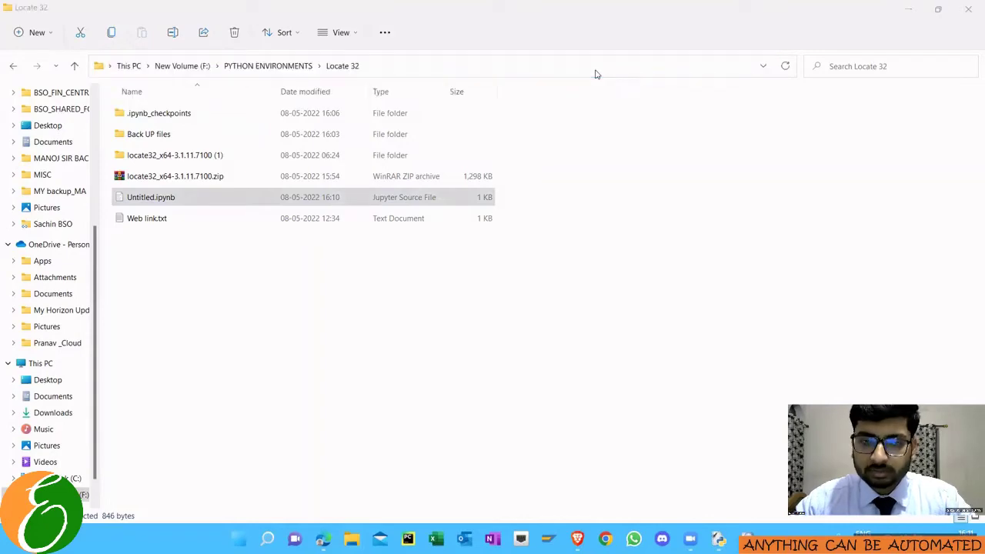
{"action": "key", "text": "alt+Tab"}
Step: Switch through the Jupyter tabs to the Google results and select the effcorp filetools search text
{"action": "left_click", "coordinate": [595, 73]}
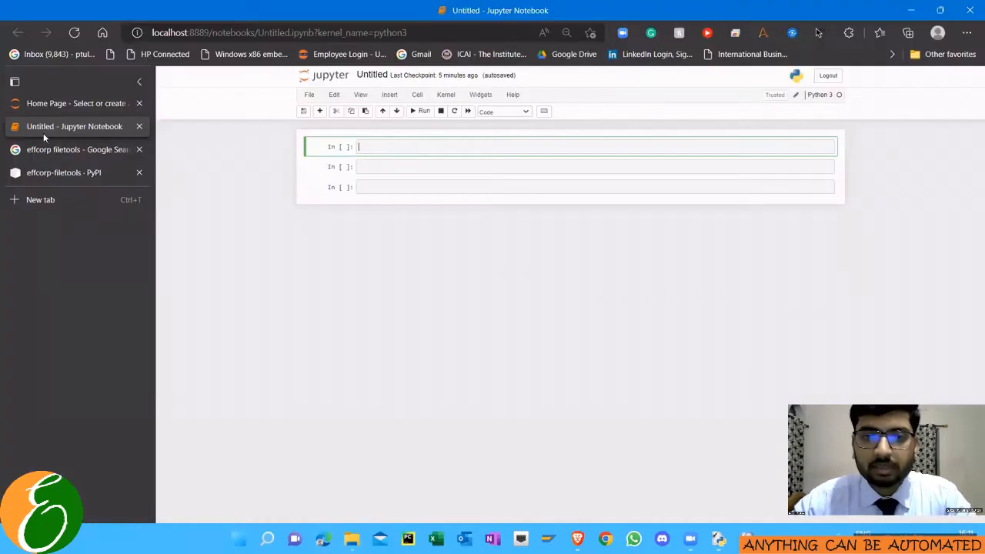
{"action": "left_click", "coordinate": [60, 103]}
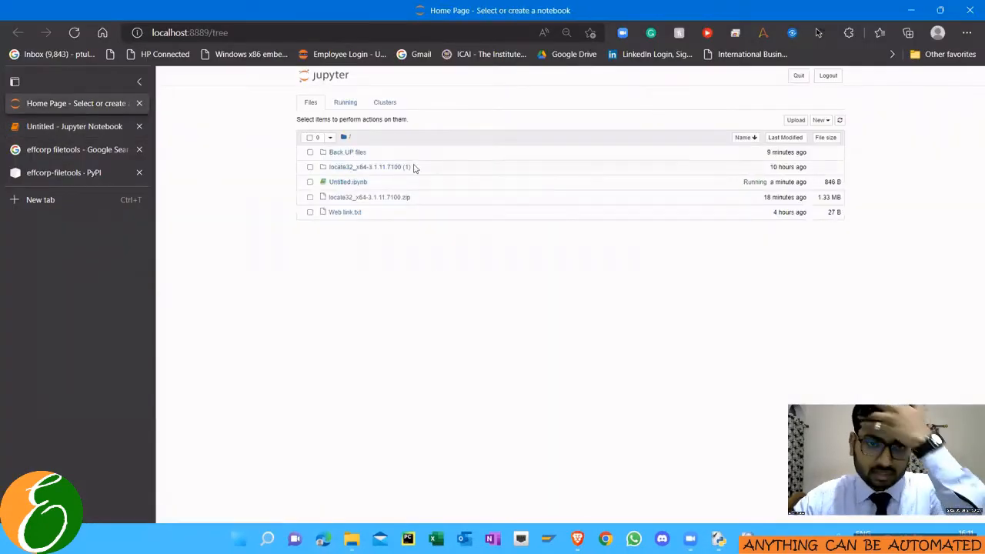
{"action": "left_click", "coordinate": [74, 126]}
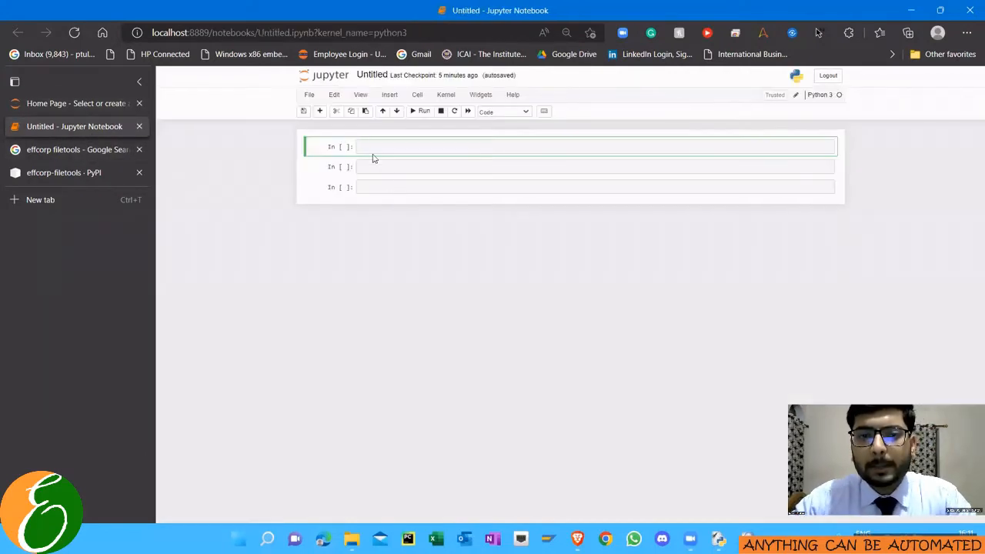
{"action": "left_click", "coordinate": [77, 149]}
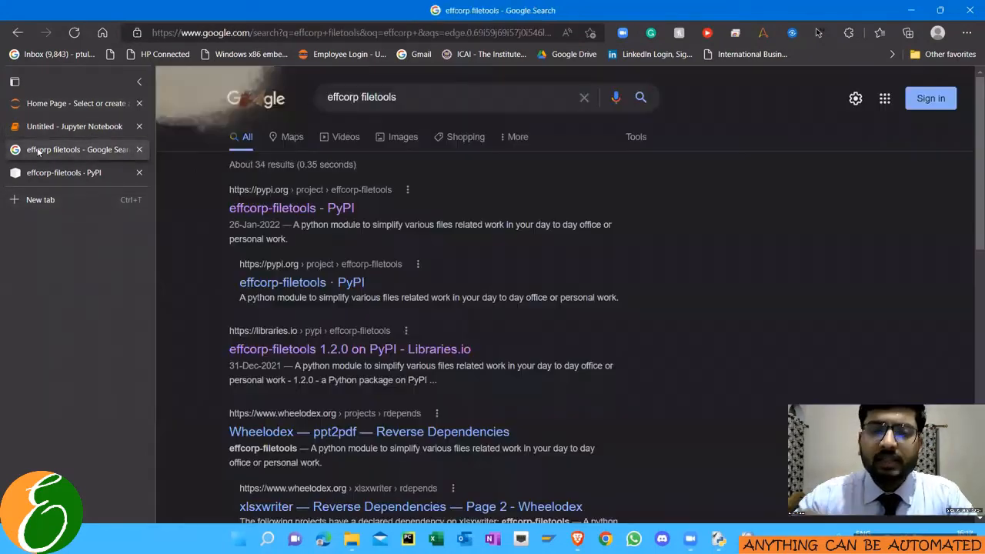
{"action": "triple_click", "coordinate": [413, 96]}
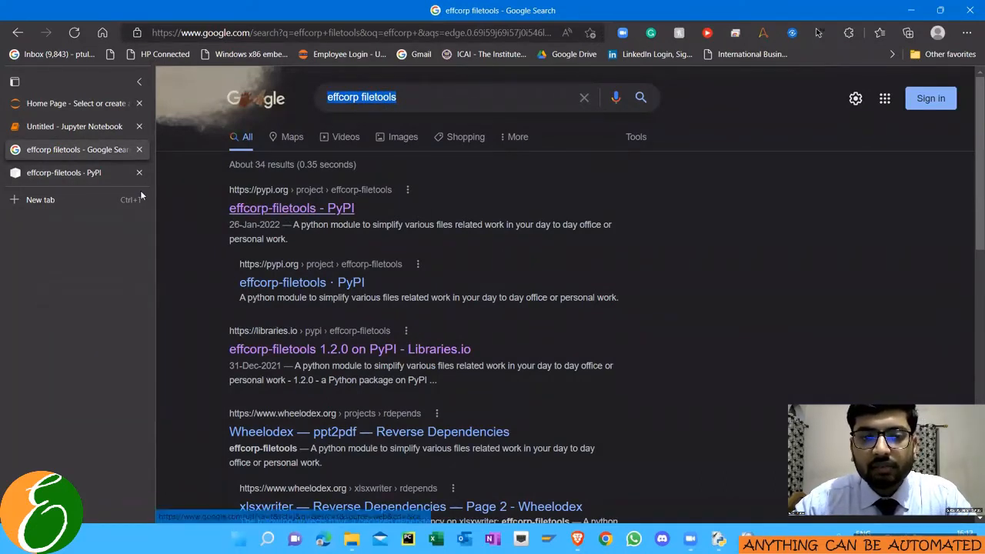
Step: Open the effcorp-filetools PyPI page and select the pip install effcorp-filetools command
{"action": "left_click", "coordinate": [49, 173]}
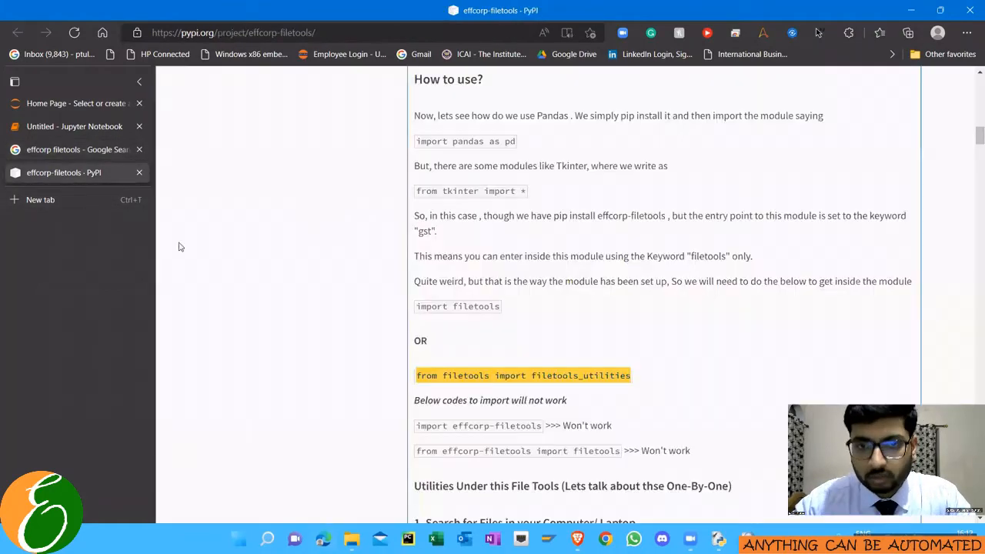
{"action": "scroll", "coordinate": [327, 176], "scroll_direction": "up", "scroll_amount": 2}
{"action": "scroll", "coordinate": [327, 175], "scroll_direction": "up", "scroll_amount": 3}
{"action": "scroll", "coordinate": [327, 169], "scroll_direction": "up", "scroll_amount": 3}
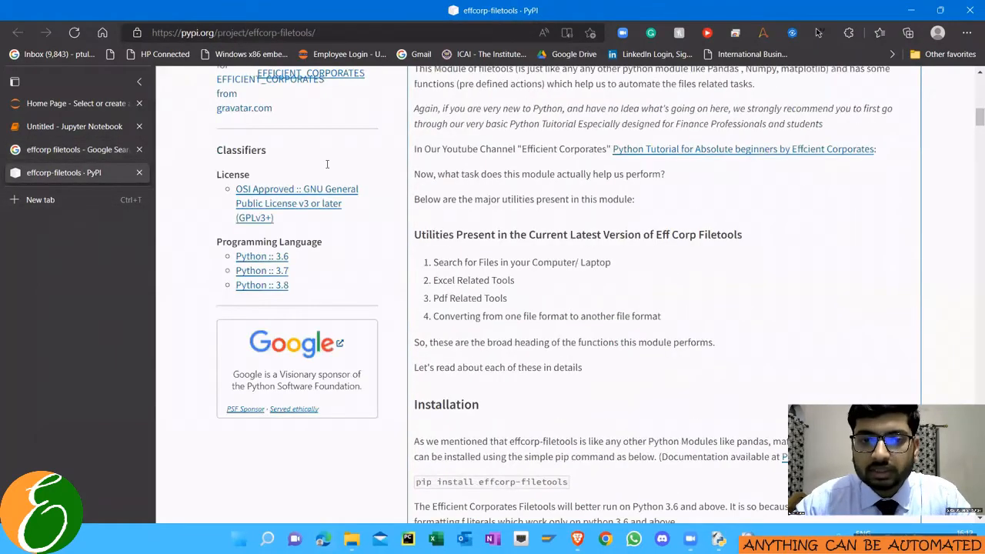
{"action": "scroll", "coordinate": [327, 165], "scroll_direction": "up", "scroll_amount": 5}
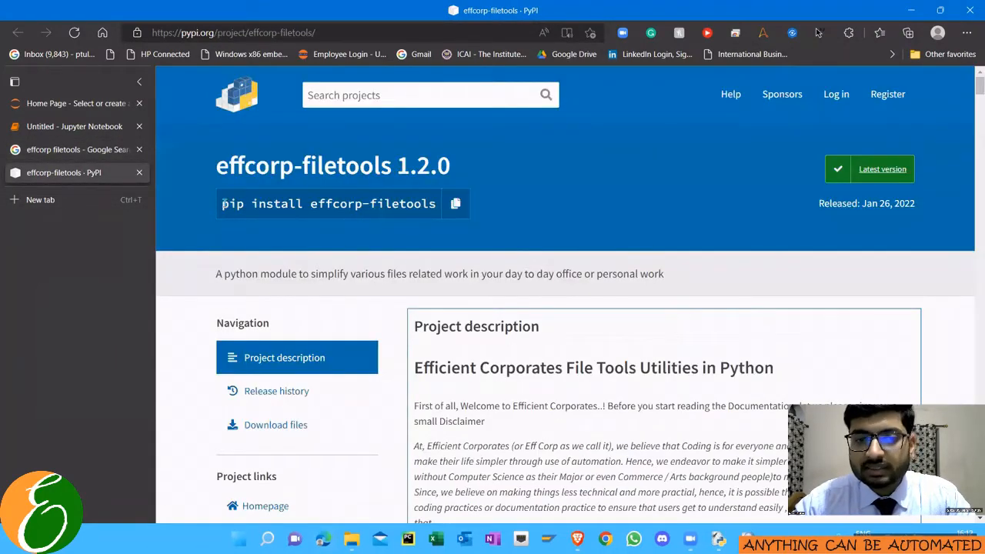
{"action": "left_click_drag", "start_coordinate": [222, 203], "coordinate": [436, 203]}
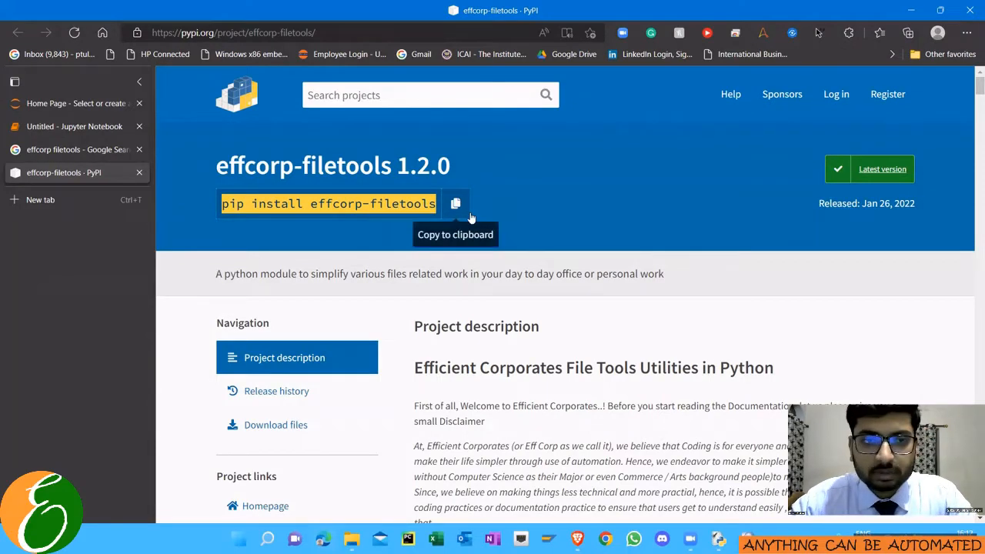
{"action": "scroll", "coordinate": [472, 238], "scroll_direction": "down", "scroll_amount": 2}
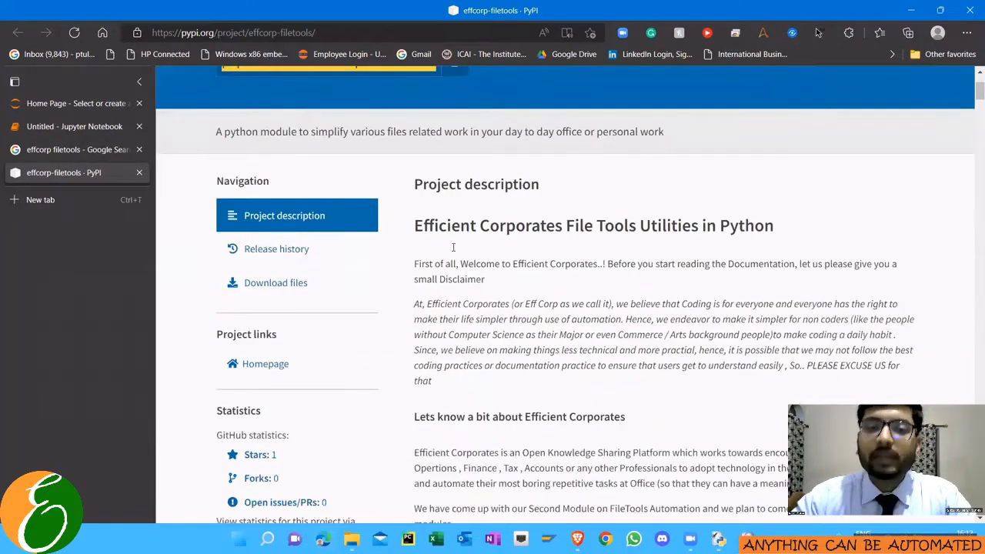
{"action": "scroll", "coordinate": [453, 248], "scroll_direction": "down", "scroll_amount": 4}
{"action": "left_click_drag", "start_coordinate": [440, 341], "coordinate": [435, 229]}
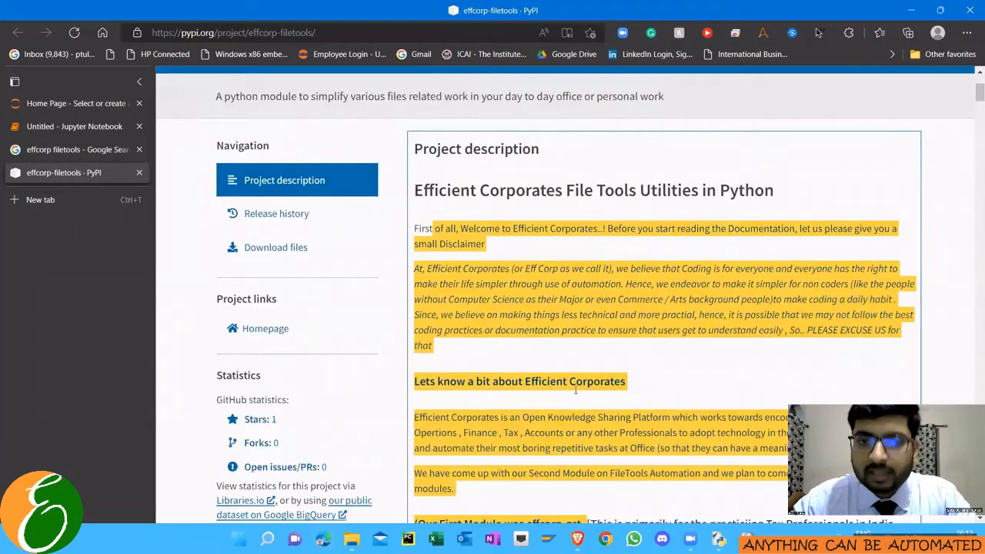
{"action": "scroll", "coordinate": [572, 351], "scroll_direction": "down", "scroll_amount": 8}
{"action": "scroll", "coordinate": [572, 345], "scroll_direction": "down", "scroll_amount": 8}
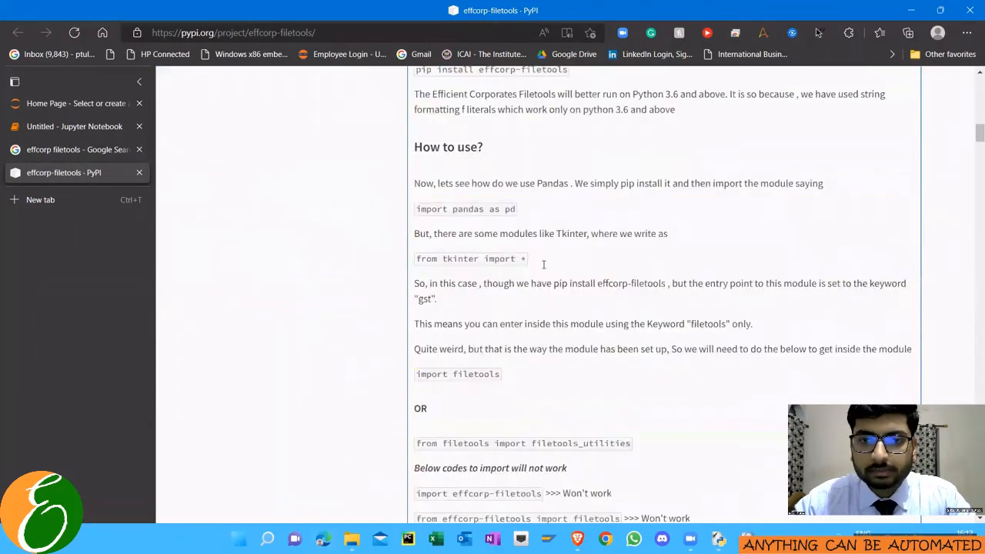
{"action": "scroll", "coordinate": [513, 168], "scroll_direction": "down", "scroll_amount": 4}
{"action": "scroll", "coordinate": [513, 168], "scroll_direction": "down", "scroll_amount": 3}
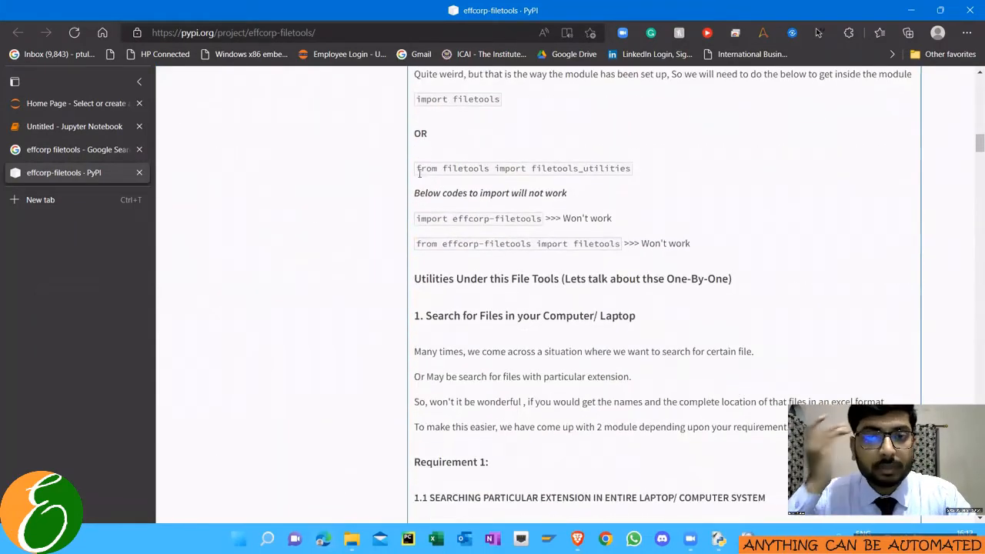
{"action": "left_click_drag", "start_coordinate": [417, 169], "coordinate": [631, 168]}
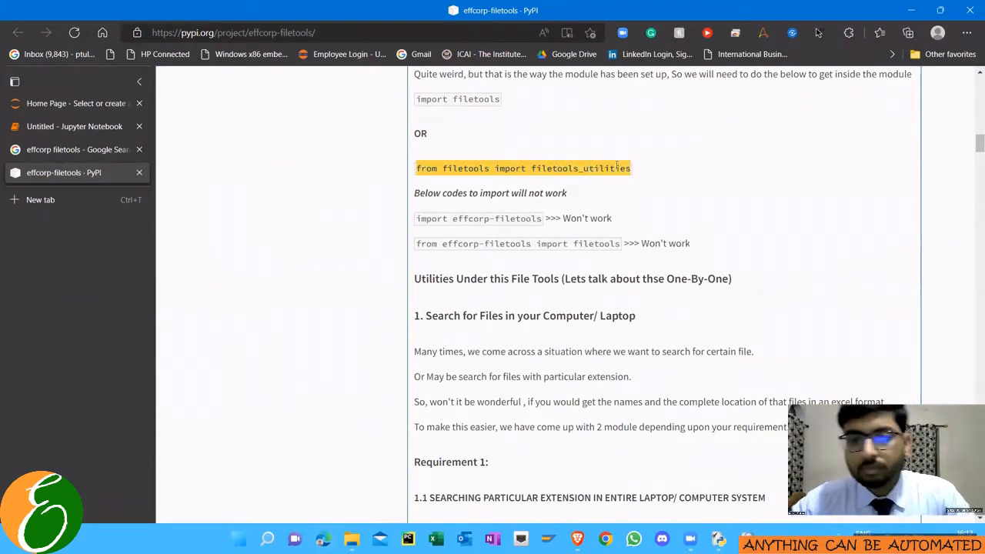
{"action": "scroll", "coordinate": [534, 187], "scroll_direction": "up", "scroll_amount": 1}
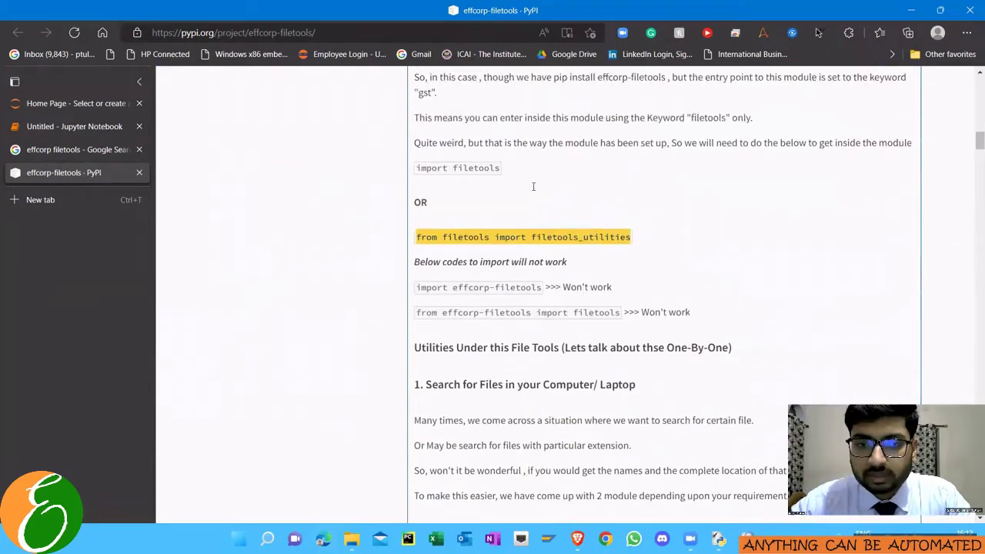
Step: Run 'from filetools import filetools_utilities as ftu' and insert ftu.search_folder from autocomplete
{"action": "left_click", "coordinate": [74, 126]}
{"action": "type", "text": "from filetools import filetools_utilities"}
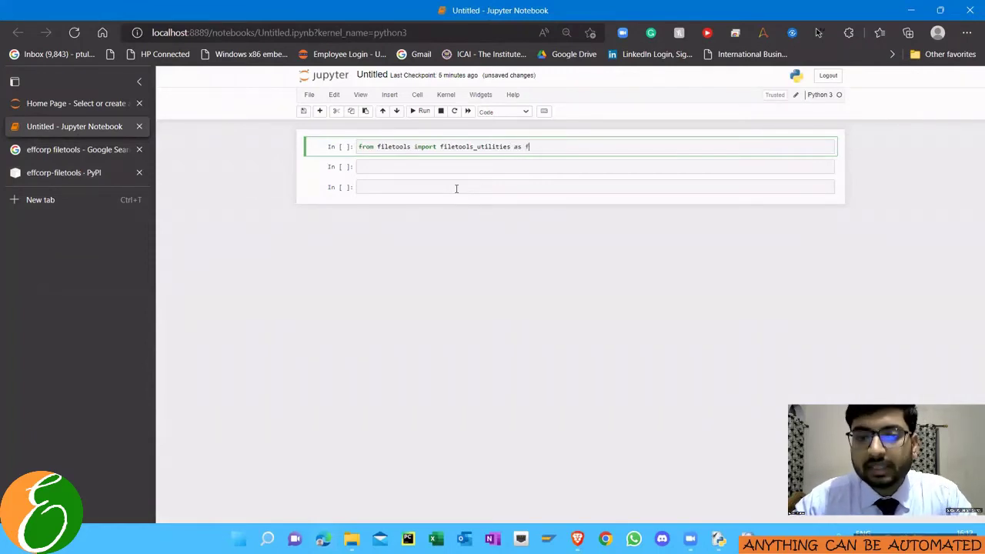
{"action": "key", "text": "shift+Return"}
{"action": "type", "text": "ftu."}
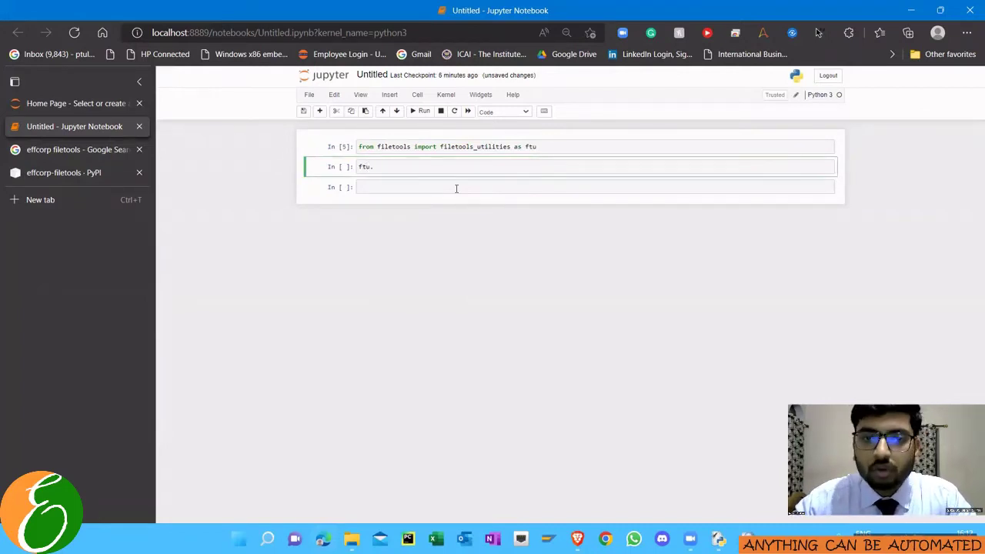
{"action": "key", "text": "Tab"}
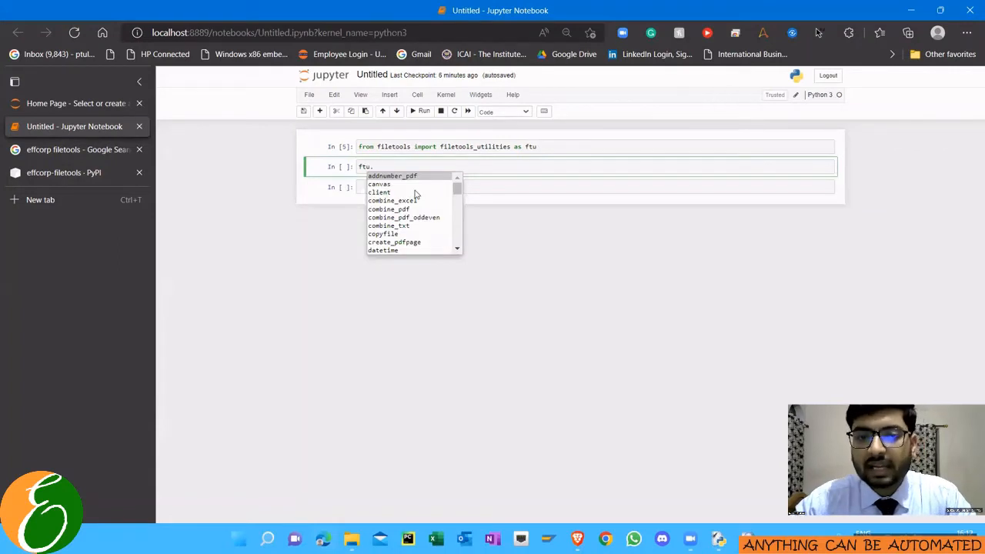
{"action": "scroll", "coordinate": [427, 224], "scroll_direction": "down", "scroll_amount": 3}
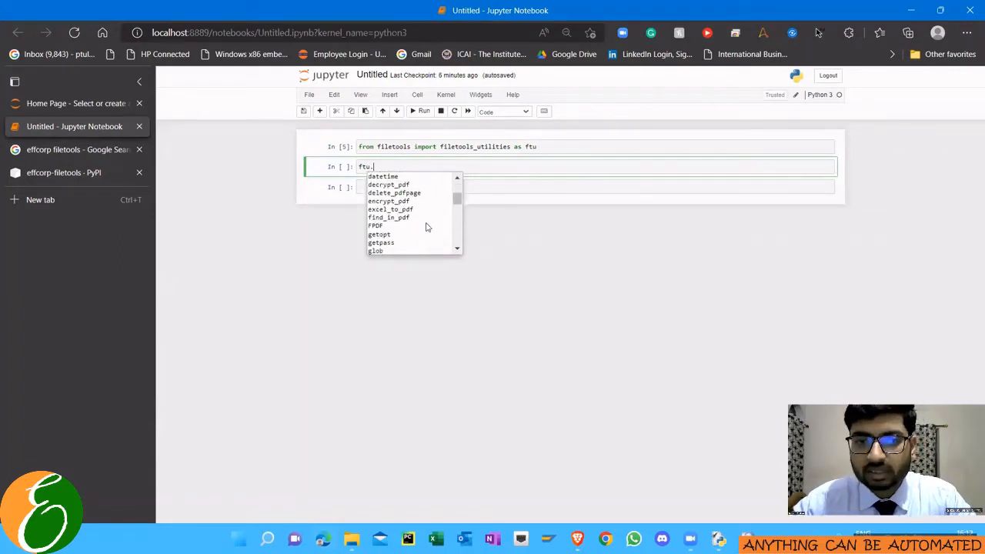
{"action": "scroll", "coordinate": [426, 225], "scroll_direction": "down", "scroll_amount": 3}
{"action": "scroll", "coordinate": [427, 225], "scroll_direction": "down", "scroll_amount": 2}
{"action": "scroll", "coordinate": [427, 225], "scroll_direction": "down", "scroll_amount": 3}
{"action": "scroll", "coordinate": [426, 224], "scroll_direction": "down", "scroll_amount": 2}
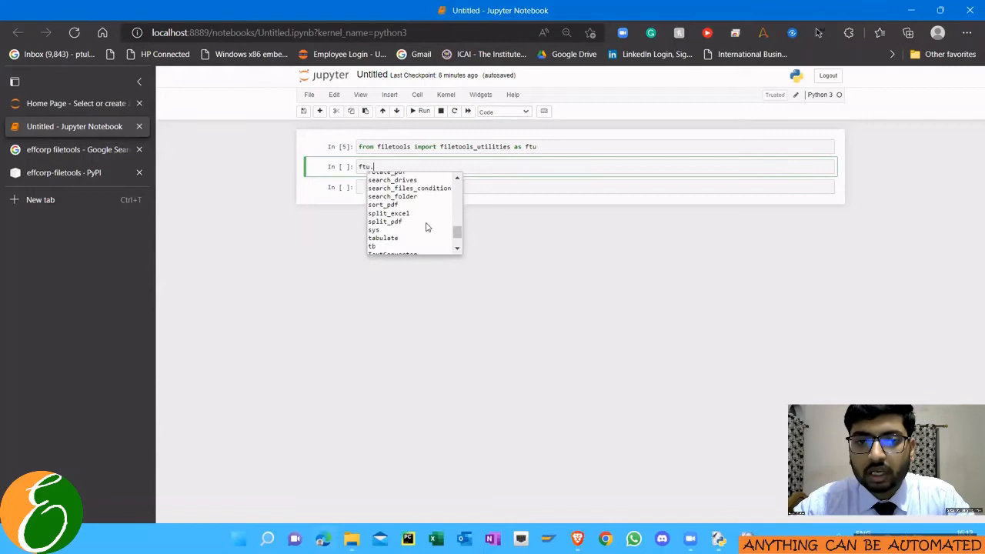
{"action": "left_click", "coordinate": [410, 198]}
{"action": "type", "text": "search_folder()"}
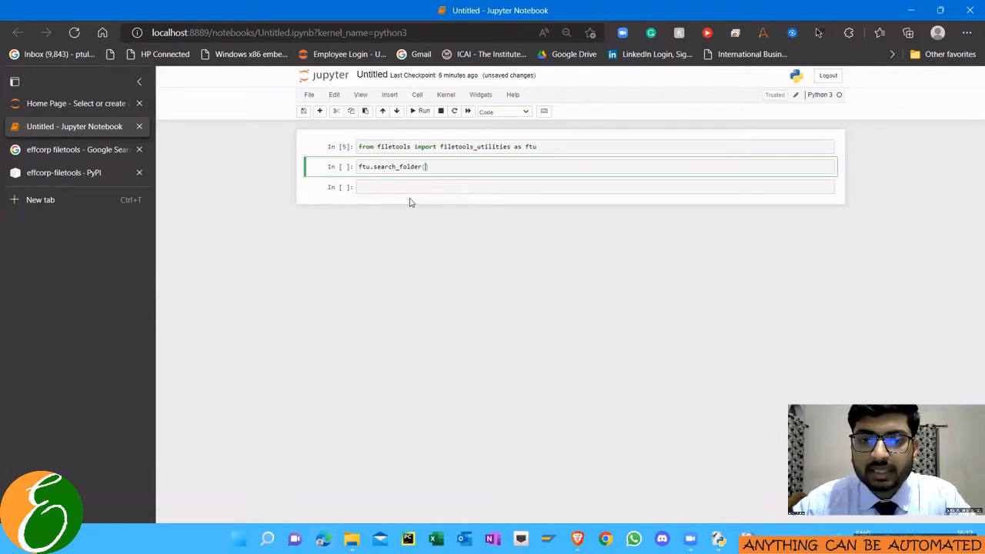
Step: Read the search_folder signature and paste the F:\PYTHON ENVIRONMENTS\Locate 32 path with ".pdf"
{"action": "key", "text": "shift+Tab"}
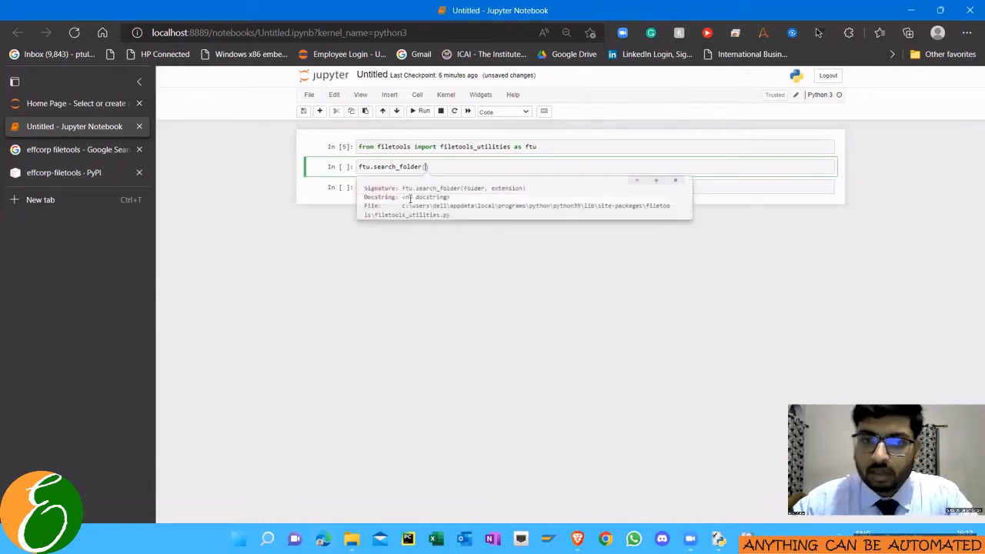
{"action": "double_click", "coordinate": [434, 188]}
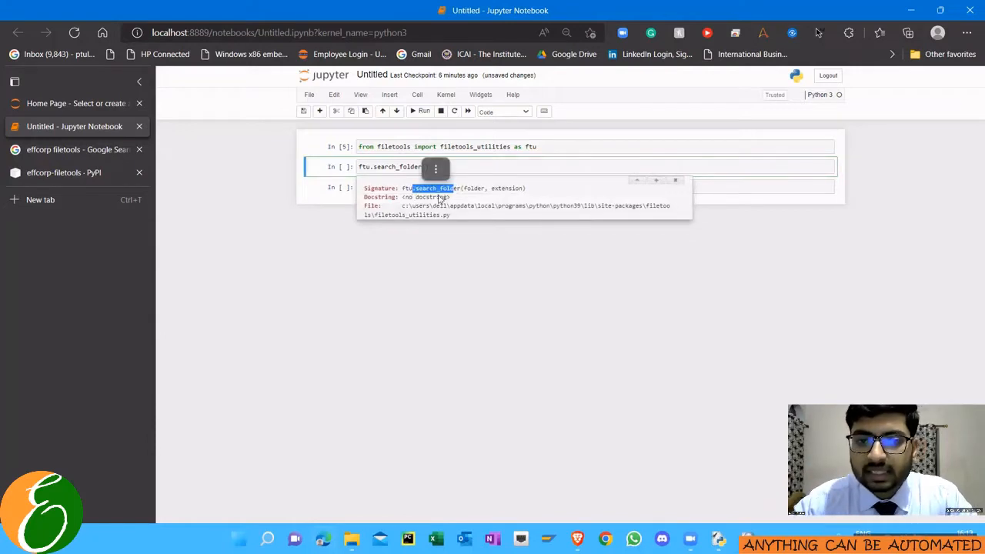
{"action": "double_click", "coordinate": [473, 188]}
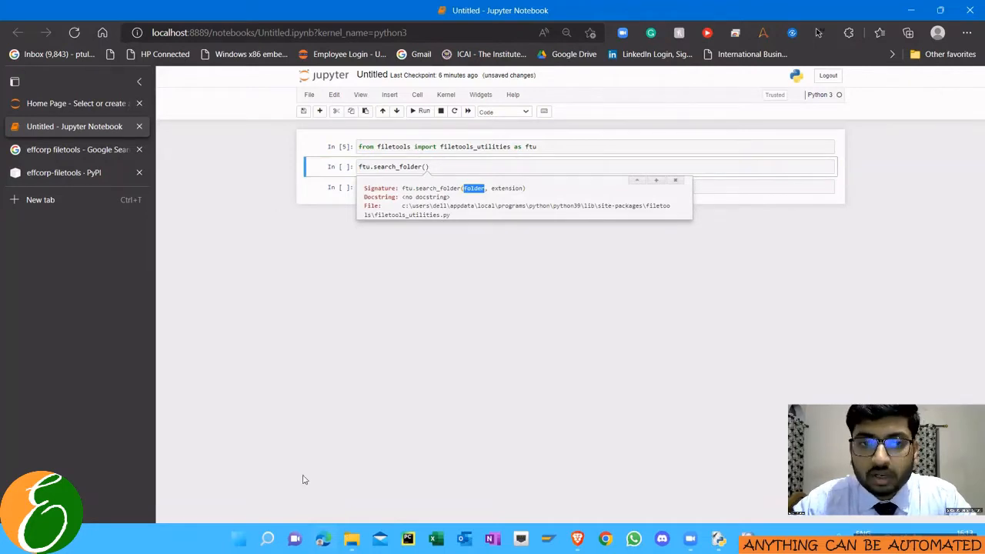
{"action": "key", "text": "alt+Tab"}
{"action": "key", "text": "alt+Tab"}
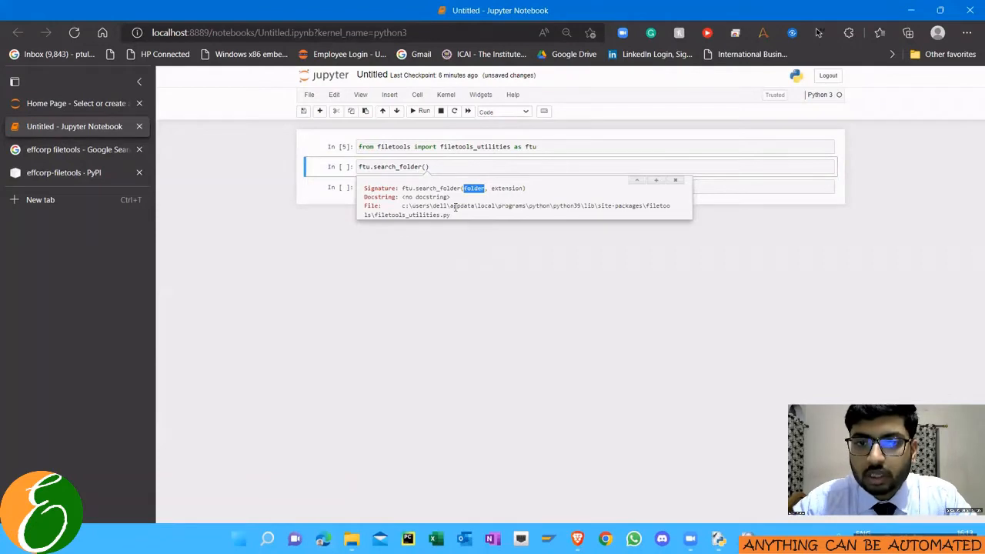
{"action": "type", "text": "r"}
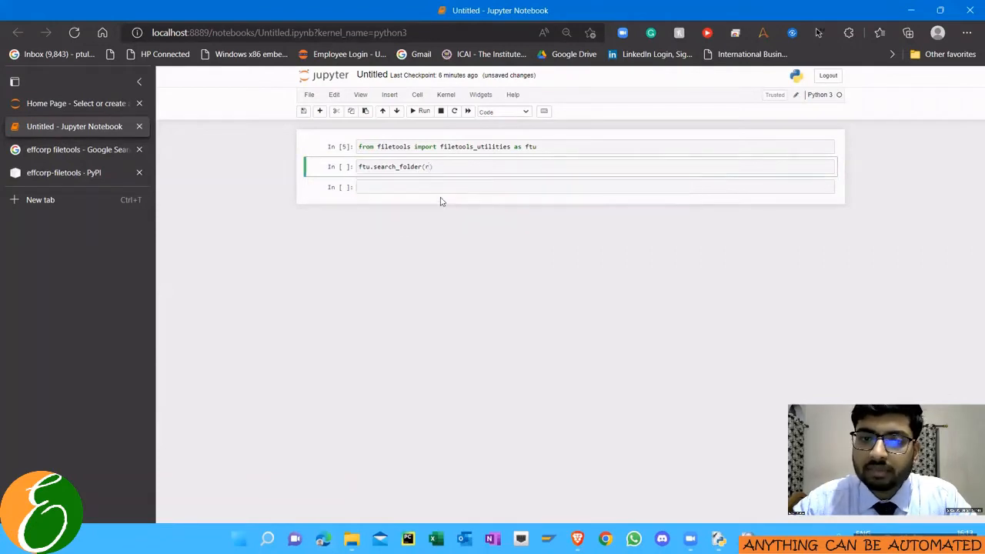
{"action": "type", "text": "F:\\PYTHON ENVIRONMENTS\\Locate 32"}
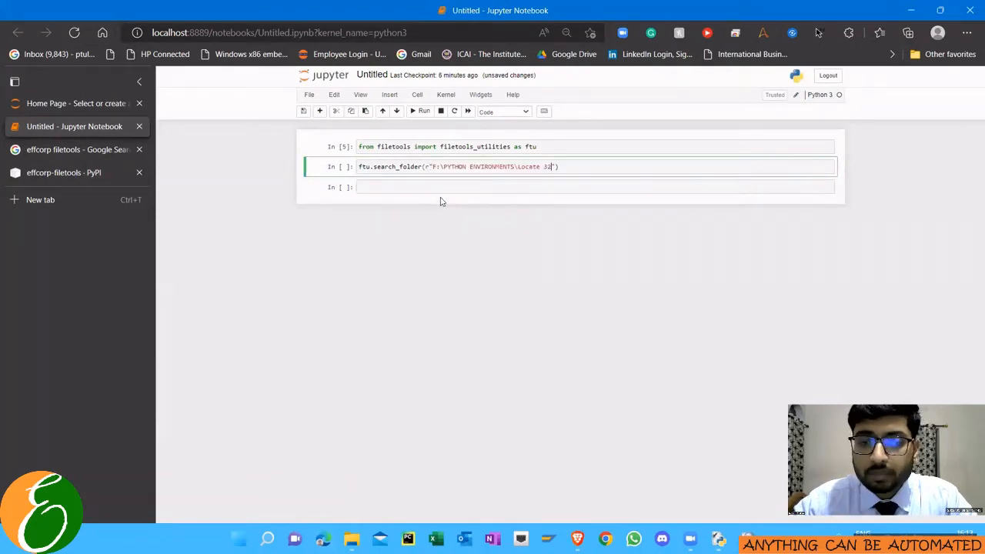
{"action": "key", "text": "shift+Tab"}
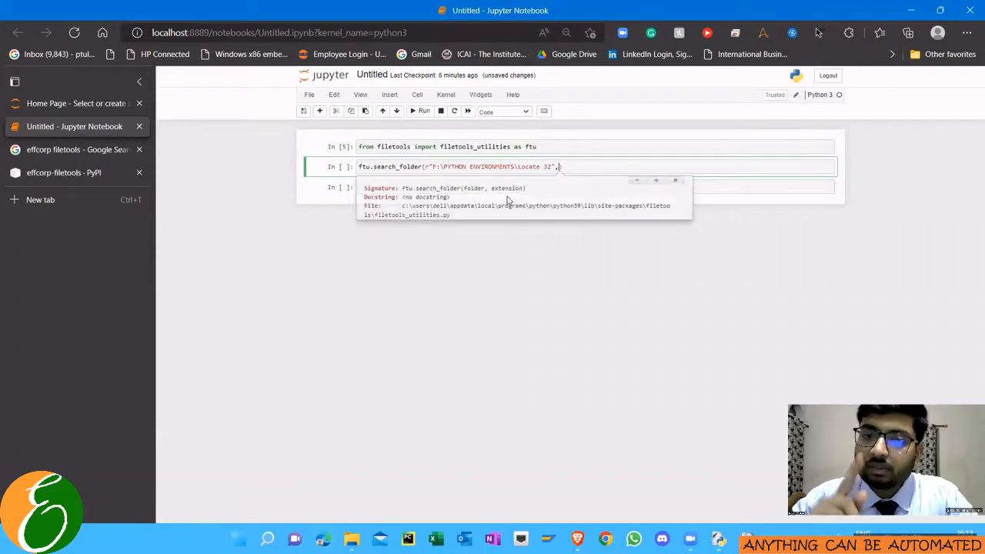
{"action": "type", "text": "\".pdf"}
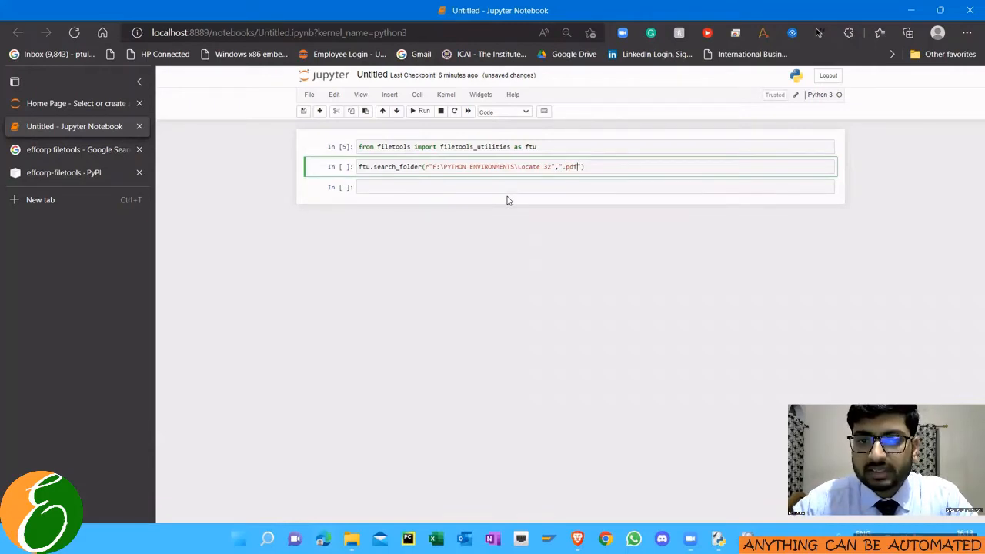
Step: Run the search_folder cell, returning 677 results, and highlight the Excel export location message
{"action": "key", "text": "shift+Return"}
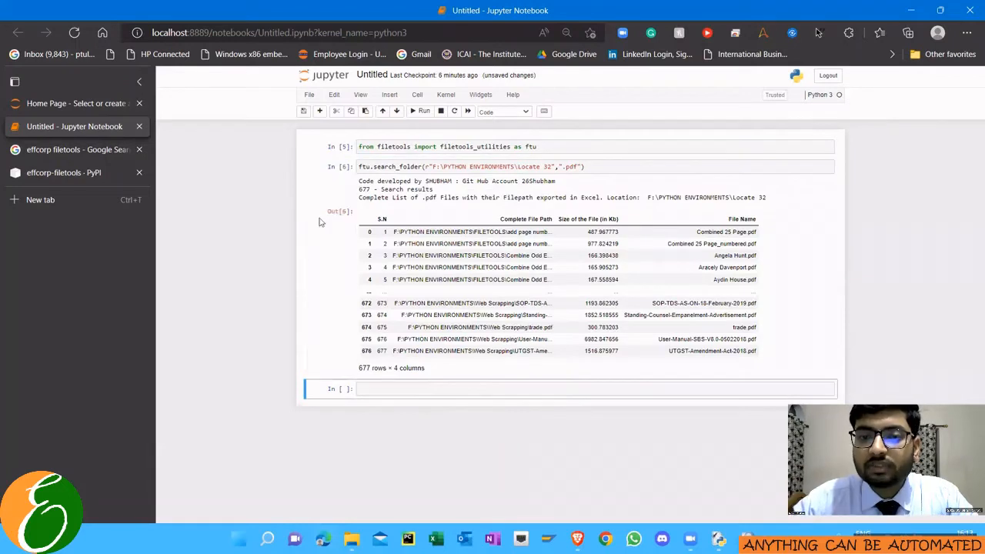
{"action": "left_click_drag", "start_coordinate": [359, 190], "coordinate": [655, 213]}
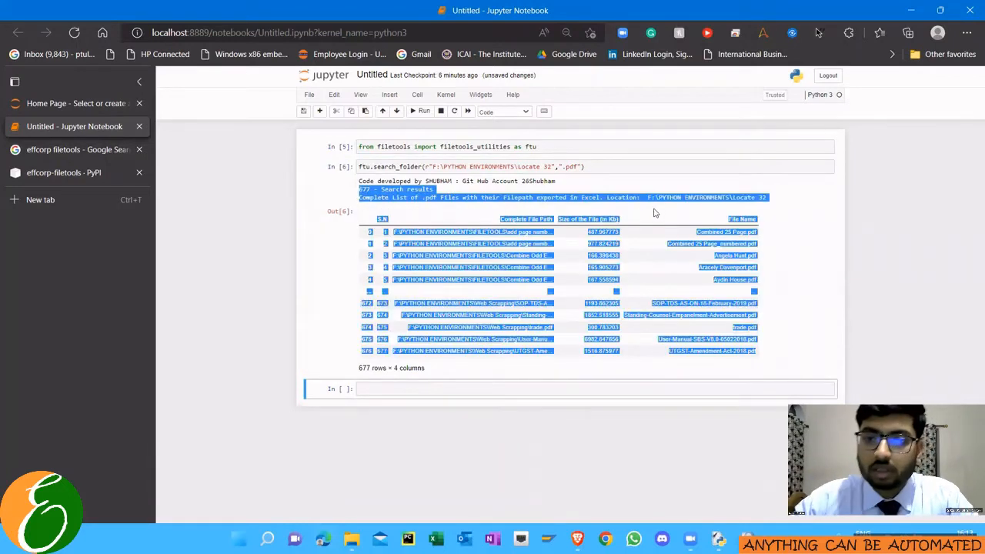
{"action": "left_click", "coordinate": [563, 211]}
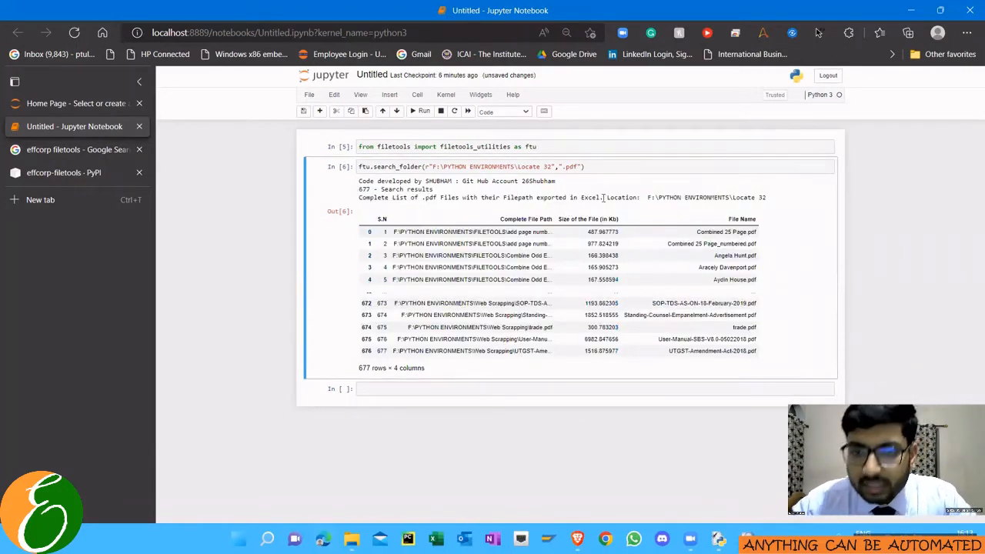
{"action": "mouse_move", "coordinate": [567, 198]}
{"action": "left_mouse_down"}
{"action": "mouse_move", "coordinate": [741, 197]}
{"action": "mouse_move", "coordinate": [434, 189]}
{"action": "left_mouse_up"}
{"action": "mouse_move", "coordinate": [351, 539]}
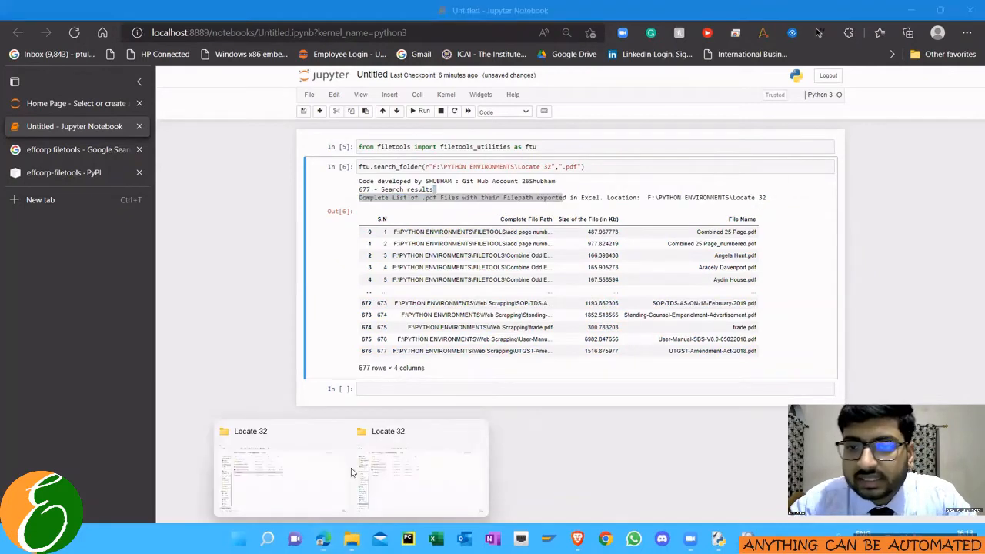
Step: Bring up the Locate 32 folder and pick the exported Folder Search Results_.pdf.xlsx workbook
{"action": "left_click", "coordinate": [282, 489]}
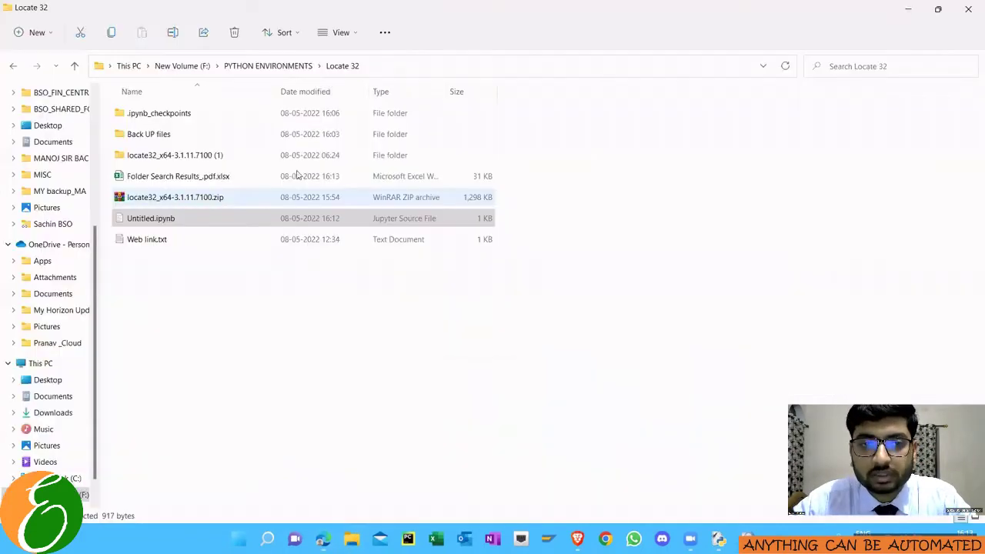
{"action": "left_click", "coordinate": [200, 177]}
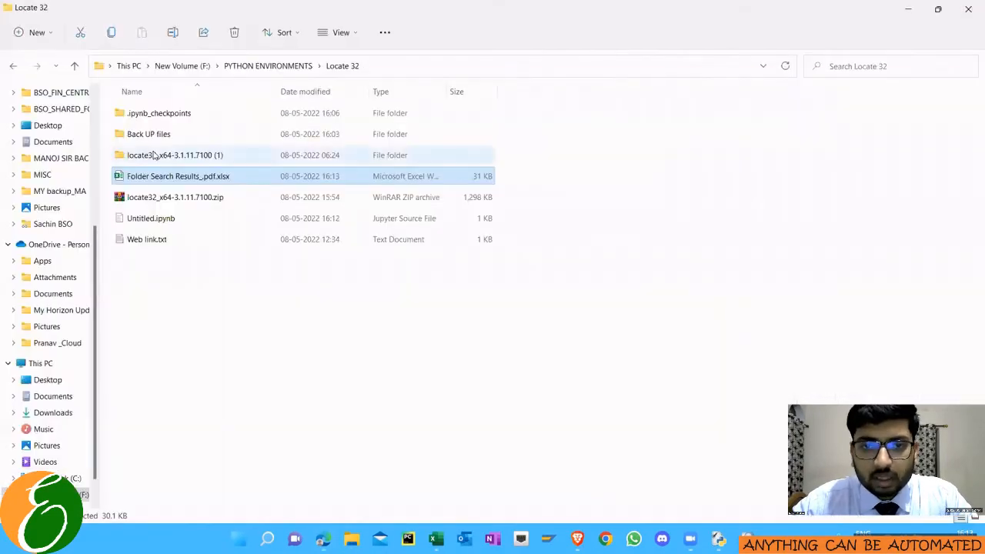
{"action": "key", "text": "alt+Tab"}
{"action": "key", "text": "alt+Tab"}
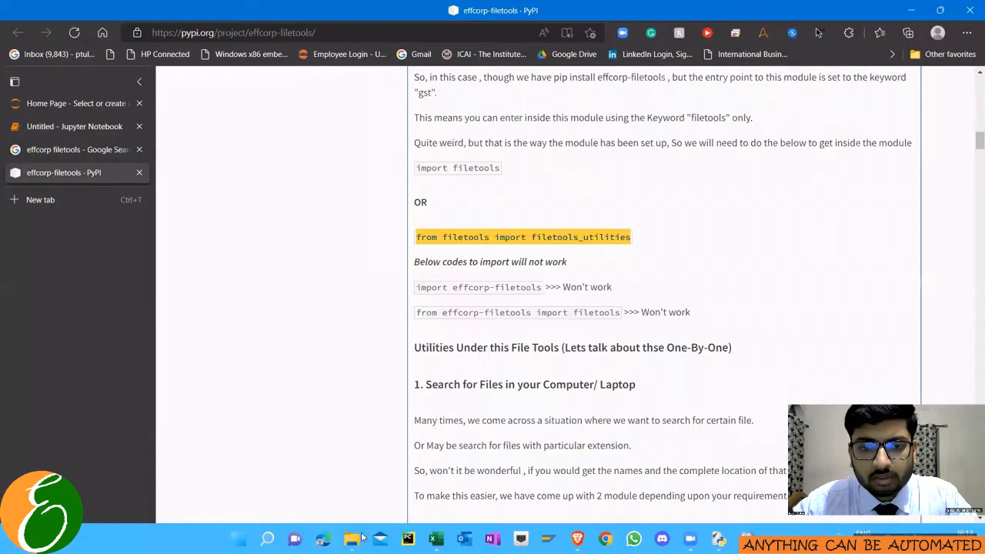
{"action": "left_click", "coordinate": [351, 538]}
{"action": "left_click", "coordinate": [293, 477]}
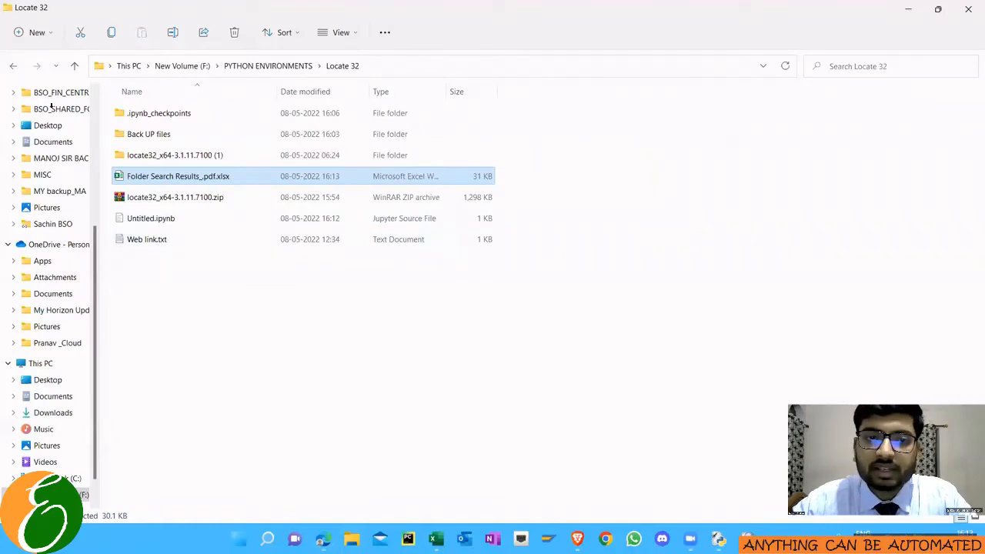
Step: Open the workbook and browse the path, size and name columns to the end of the results list
{"action": "key", "text": "alt+Tab"}
{"action": "key", "text": "ctrl+a"}
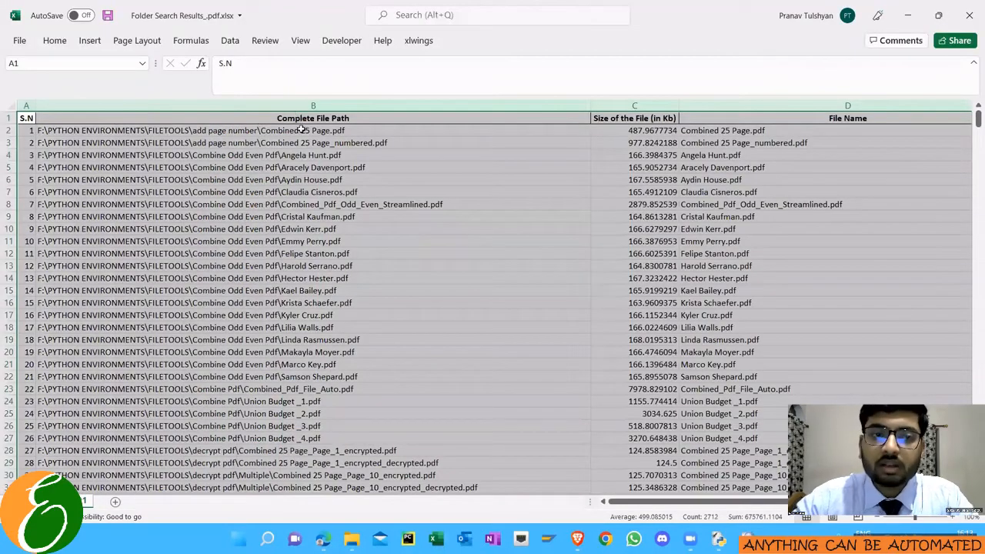
{"action": "left_click", "coordinate": [297, 117]}
{"action": "left_click", "coordinate": [303, 129]}
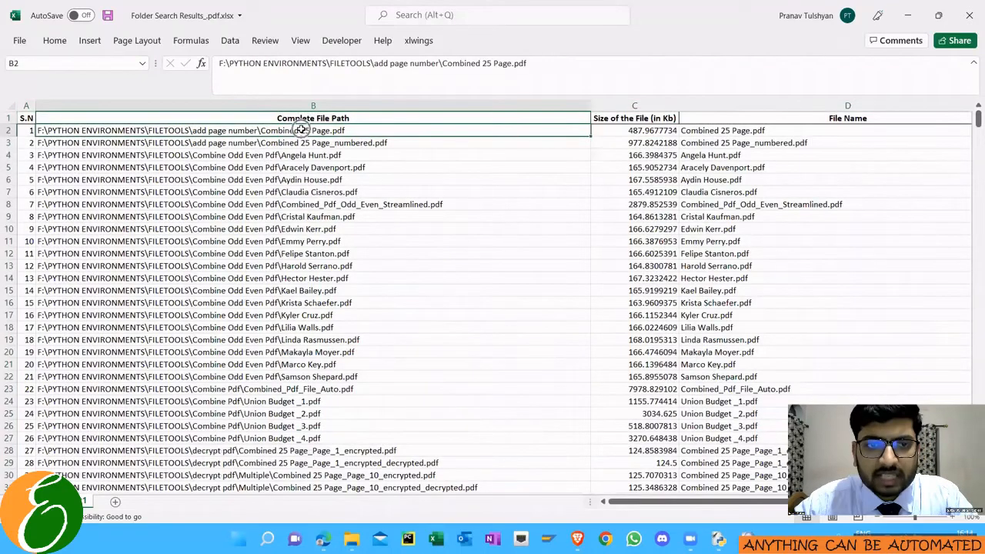
{"action": "key", "text": "ctrl+shift+Down"}
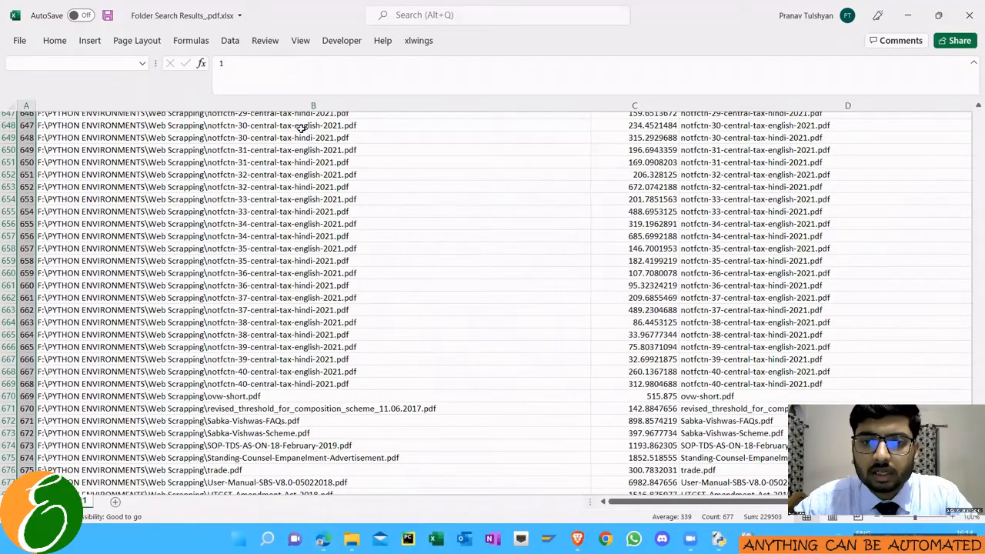
{"action": "key", "text": "ctrl+Home"}
{"action": "key", "text": "ctrl+space"}
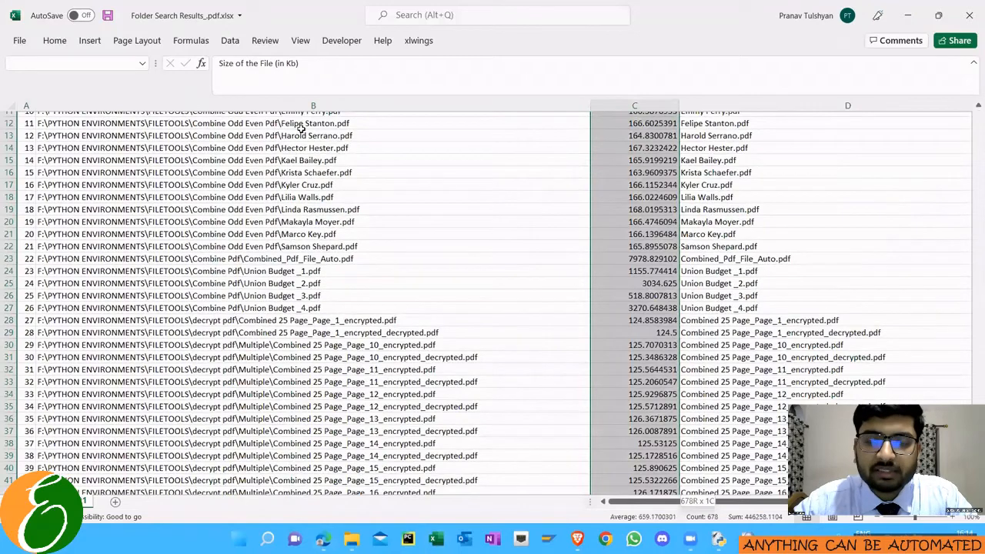
{"action": "key", "text": "ctrl+Up"}
{"action": "key", "text": "Left"}
{"action": "key", "text": "Left"}
{"action": "key", "text": "ctrl+shift+Down"}
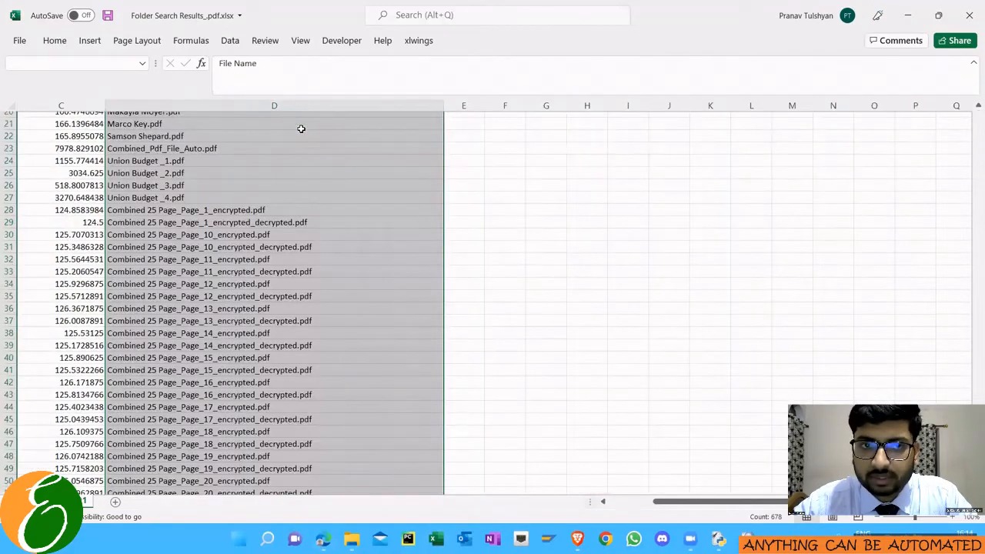
{"action": "key", "text": "ctrl+shift+Up"}
{"action": "key", "text": "ctrl+Home"}
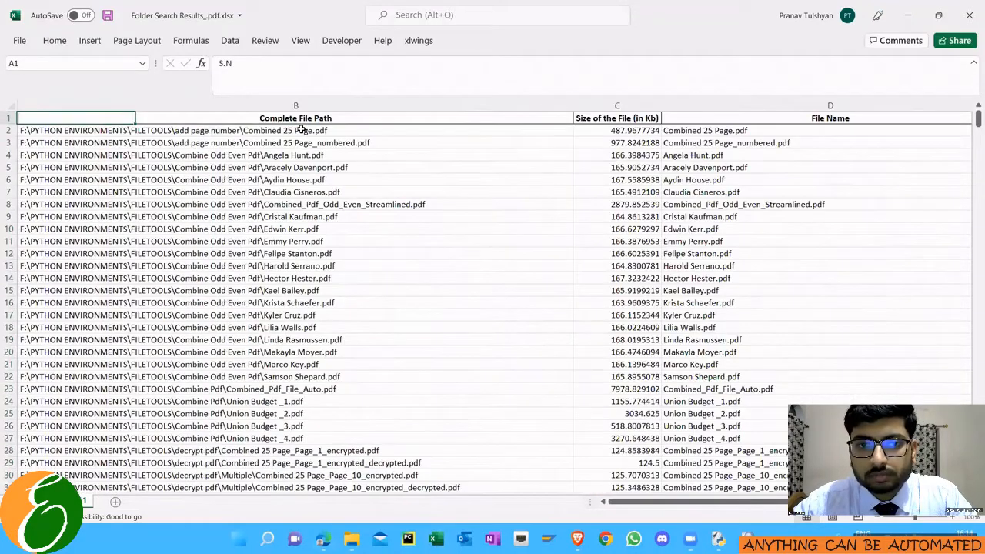
Step: Autofit column A to the serial numbers and select the file paths in rows 107 to 120
{"action": "key", "text": "alt+h"}
{"action": "key", "text": "o"}
{"action": "key", "text": "i"}
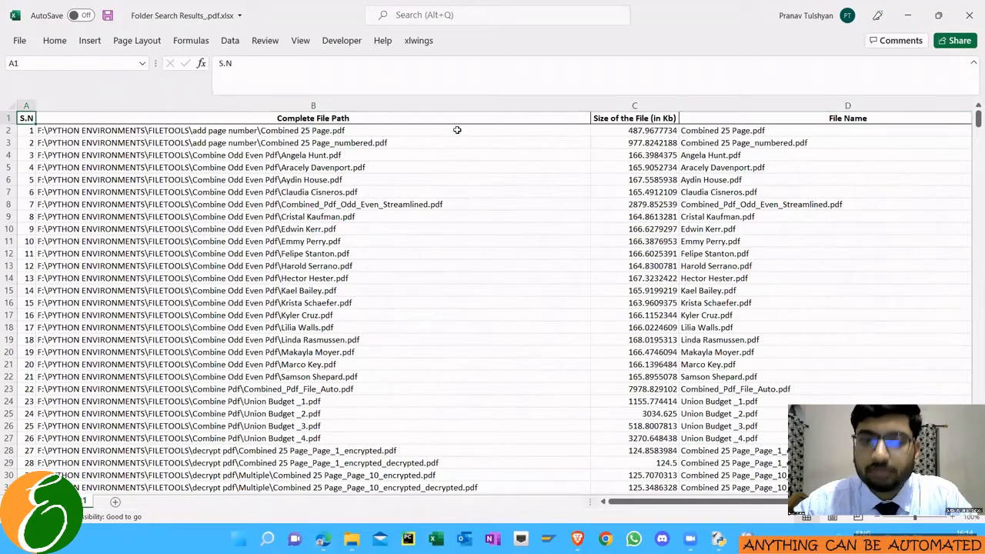
{"action": "scroll", "coordinate": [469, 232], "scroll_direction": "down", "scroll_amount": 7}
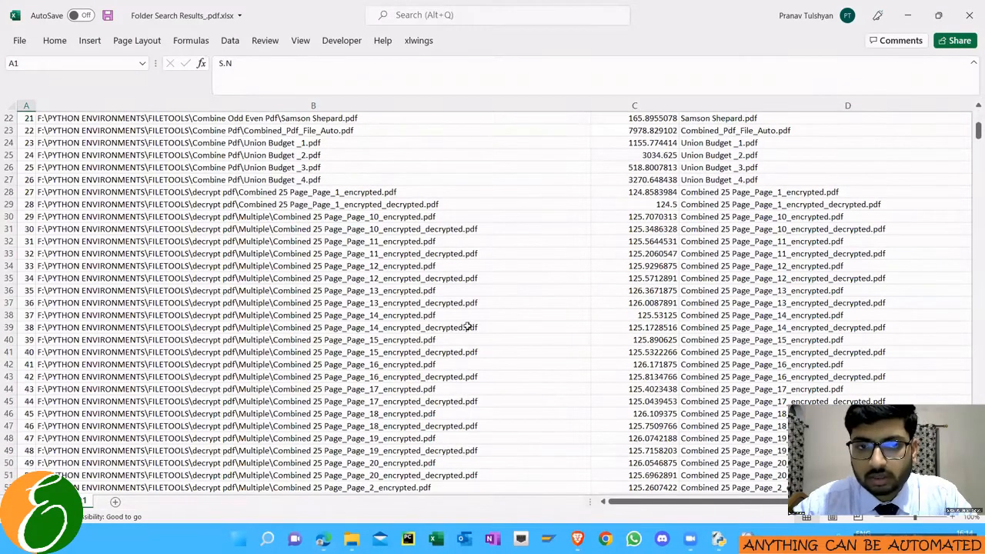
{"action": "scroll", "coordinate": [467, 327], "scroll_direction": "down", "scroll_amount": 20}
{"action": "scroll", "coordinate": [407, 274], "scroll_direction": "down", "scroll_amount": 6}
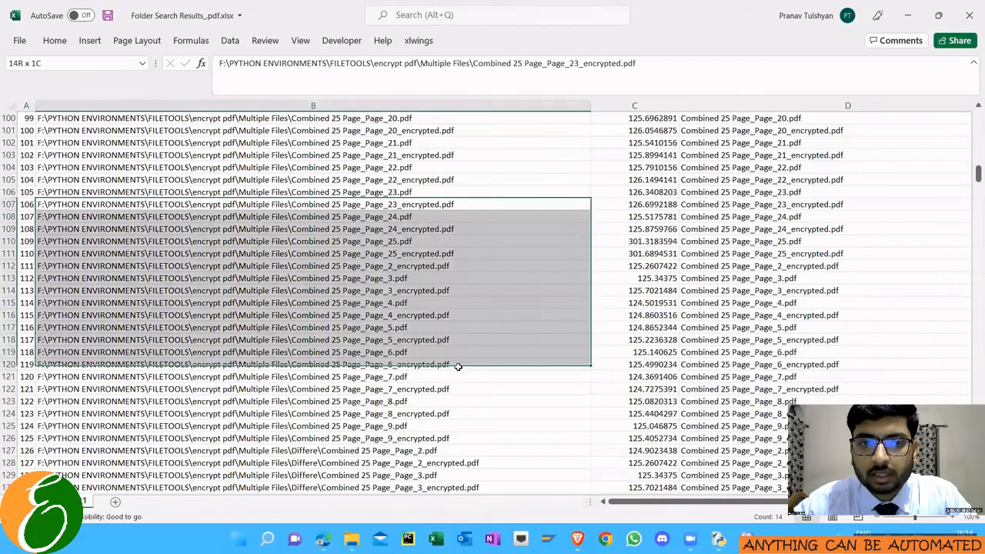
{"action": "left_click_drag", "start_coordinate": [439, 204], "coordinate": [451, 365]}
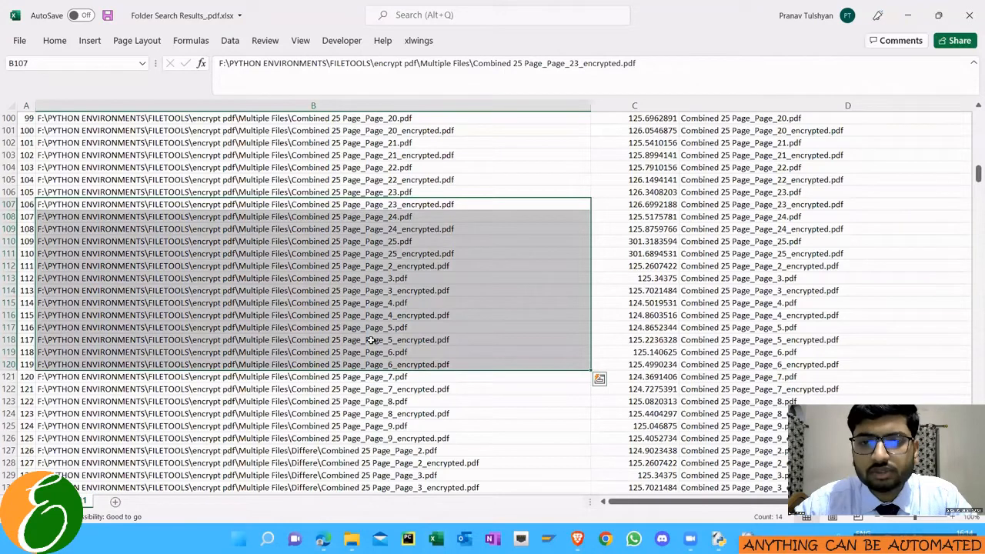
Step: Close Folder Search Results_pdf.xlsx choosing Don't Save
{"action": "left_click", "coordinate": [969, 6]}
{"action": "left_click", "coordinate": [491, 287]}
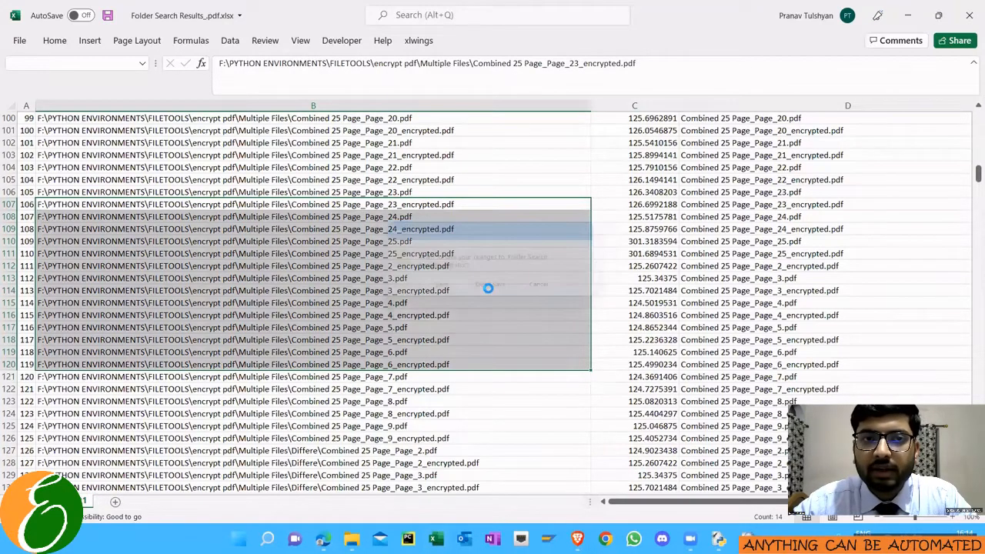